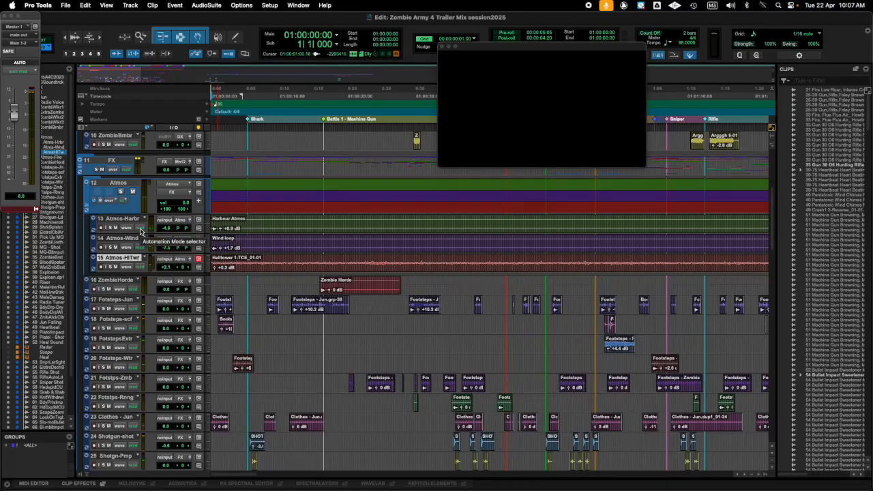
Step: Set the Atmos-Harbr track's automation mode to write and open its output window
click(141, 232)
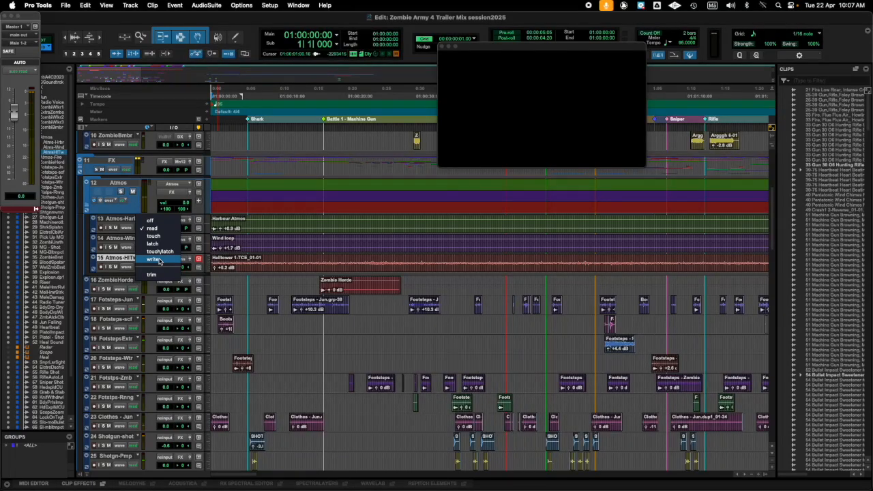
click(159, 261)
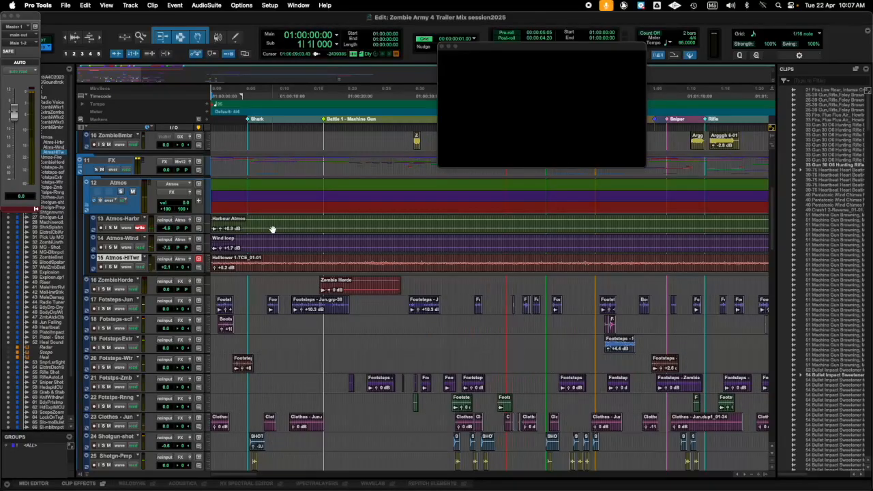
drag(543, 49, 551, 78)
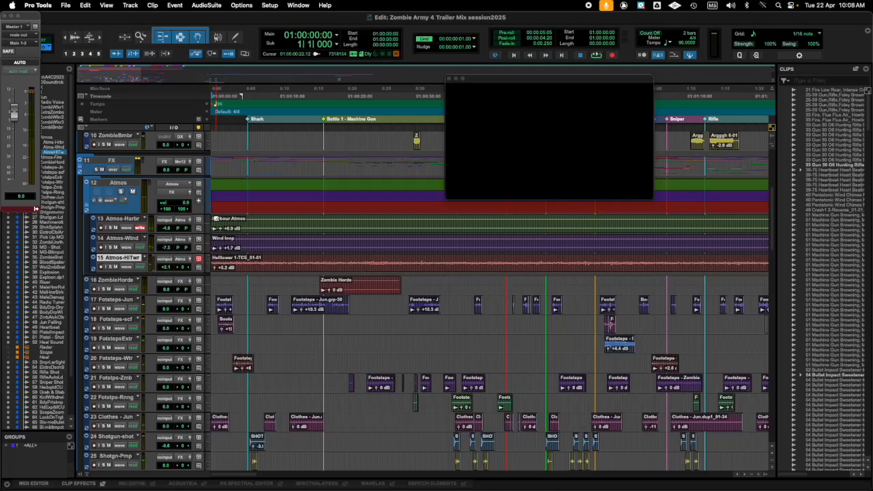
click(189, 220)
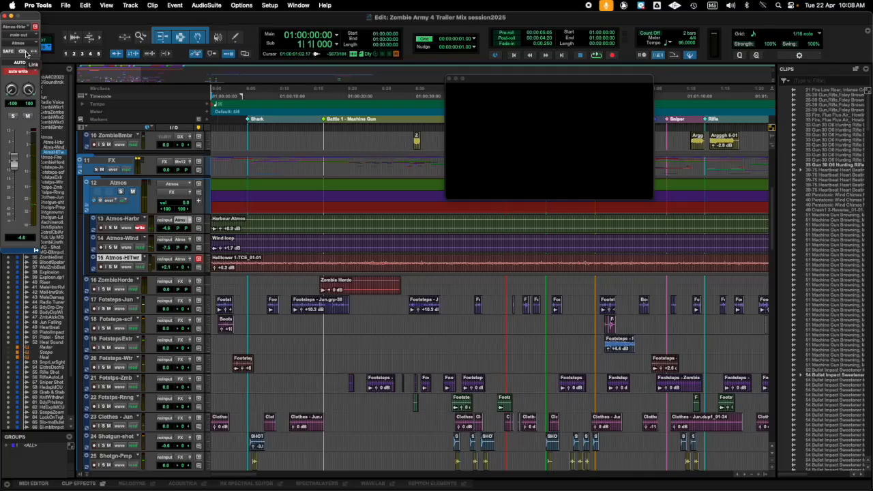
Step: Switch the Atmos-Harbr track to touch automation mode and increase its track height
click(141, 228)
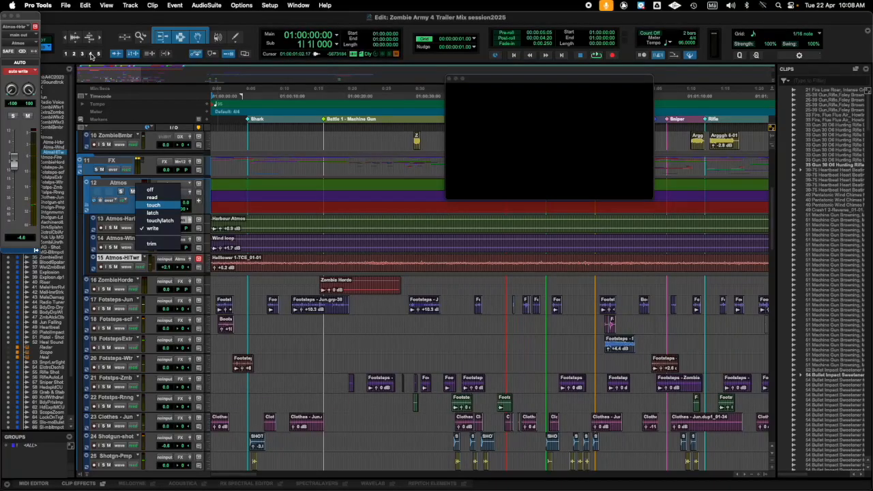
click(157, 205)
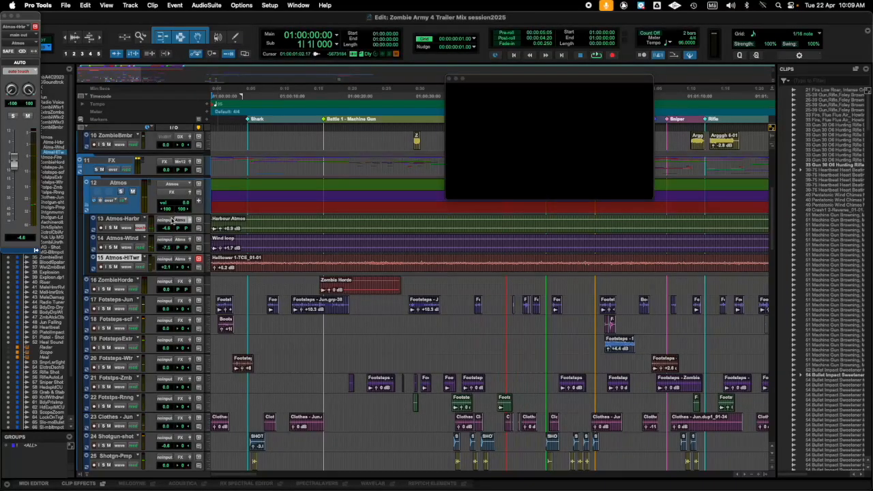
drag(114, 236, 124, 278)
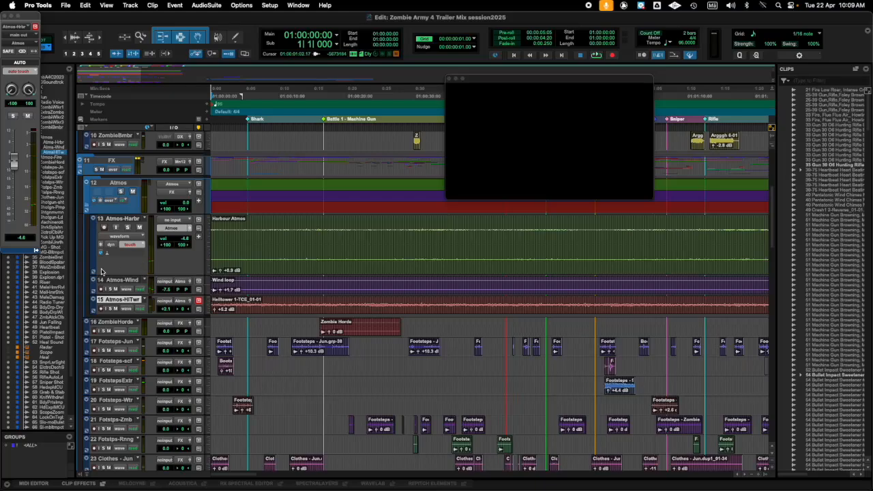
Step: Show two automation lanes beneath the Atmos-Harbr track, one for volume and one for pan
click(94, 271)
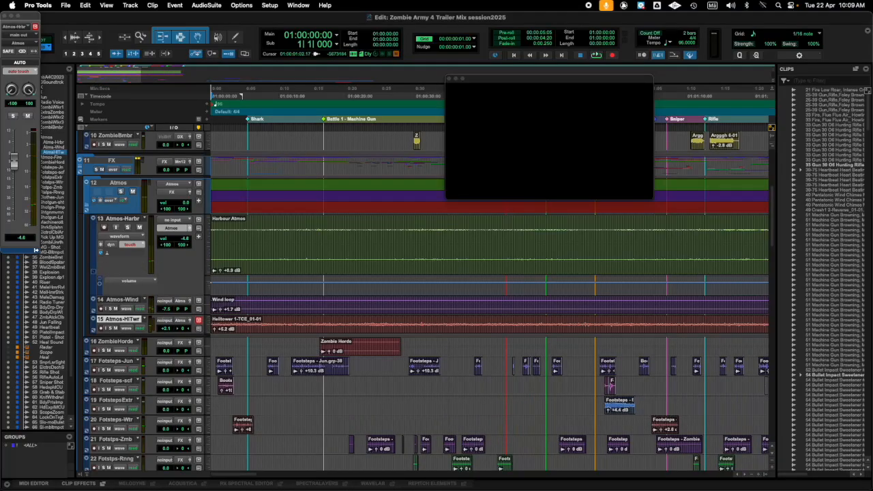
click(96, 272)
click(95, 273)
click(100, 285)
click(131, 301)
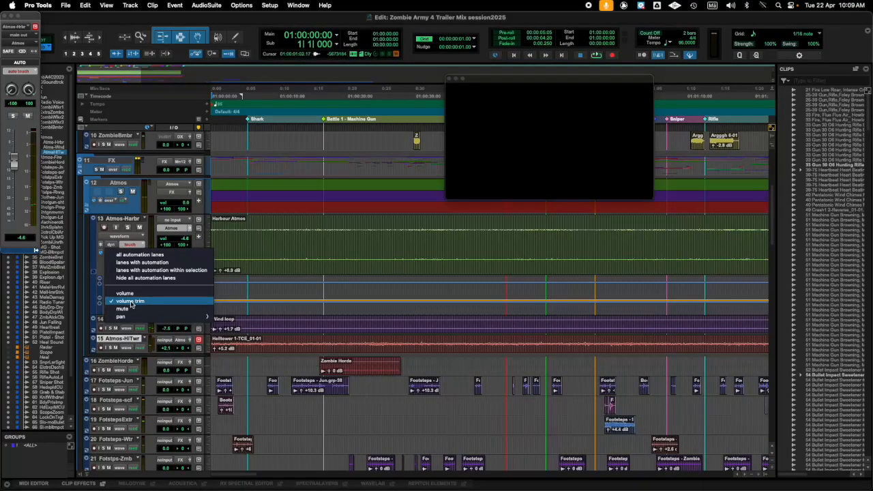
mouse_move(131, 318)
click(245, 317)
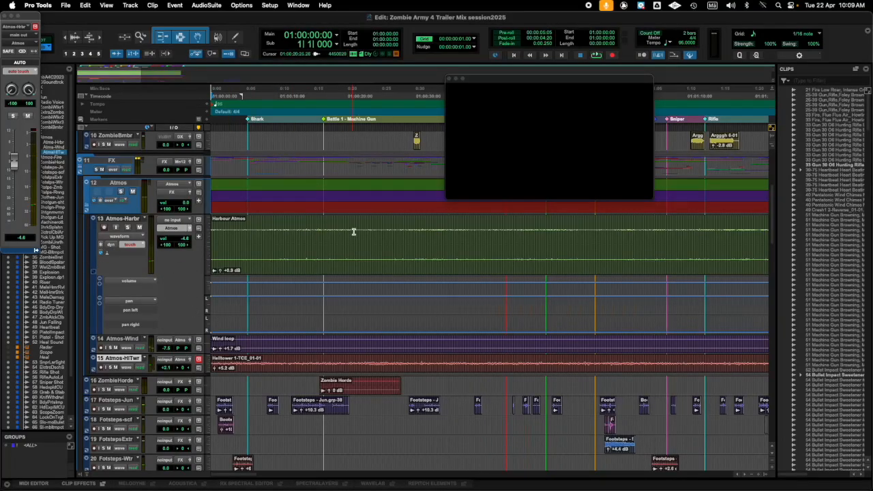
Step: Try the Atmos-Harbr pan link on and off, turning the second pan control to -100 independently
click(24, 52)
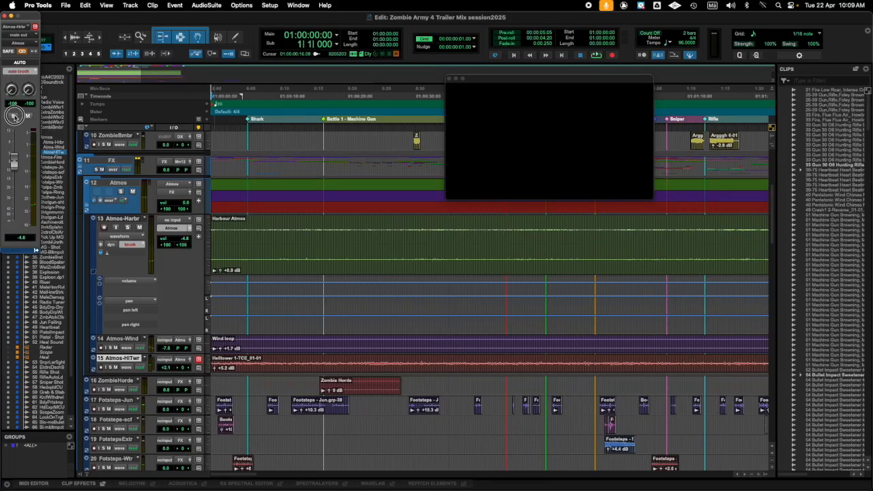
click(23, 52)
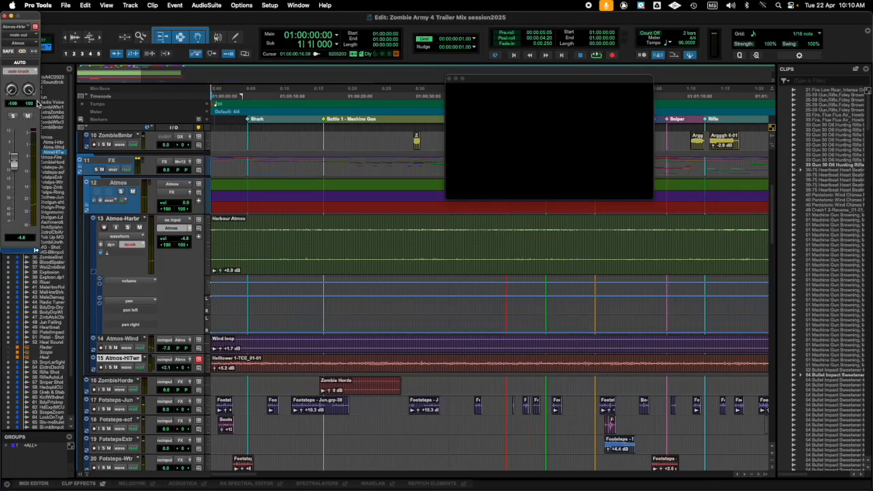
click(23, 52)
mouse_move(15, 91)
mouse_down()
mouse_move(13, 71)
mouse_move(11, 95)
mouse_up()
drag(27, 90, 30, 127)
drag(29, 92, 34, 201)
Step: Compare linked and independent panning on Atmos-Harbr, ending with linked pans reset to -100 and 100
click(24, 52)
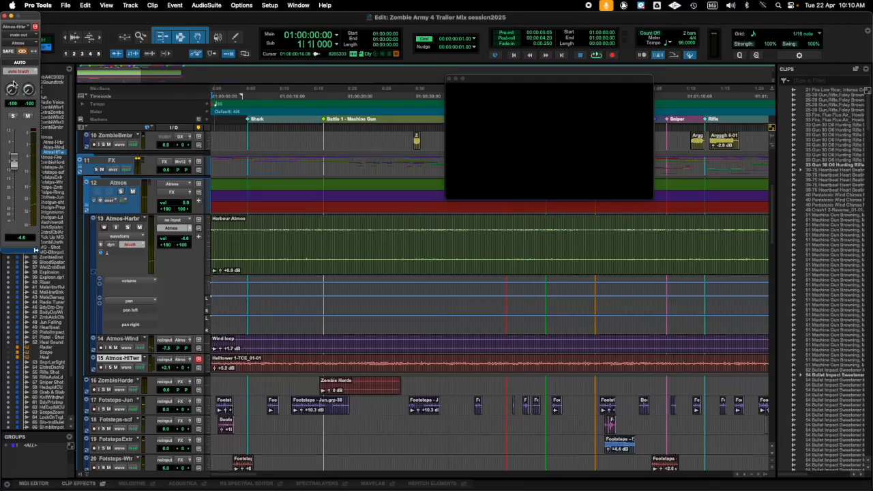
drag(11, 90, 17, 128)
click(23, 54)
drag(27, 89, 28, 73)
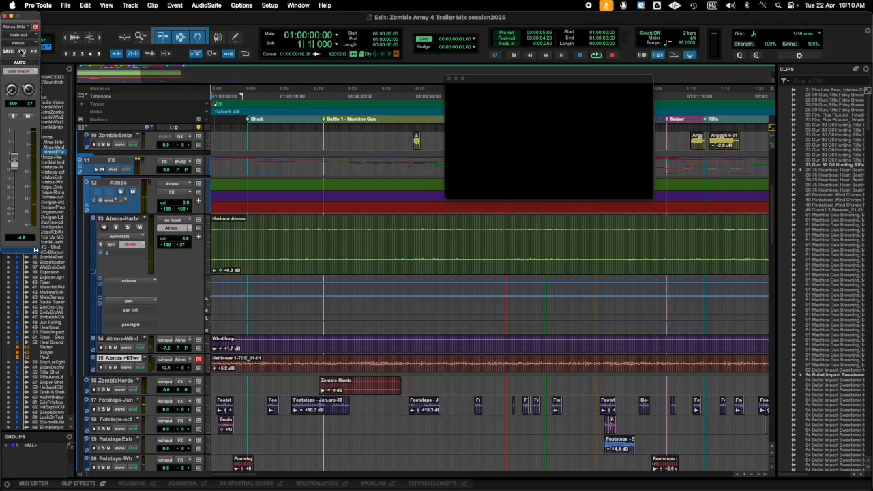
drag(11, 91, 18, 126)
alt+click(29, 90)
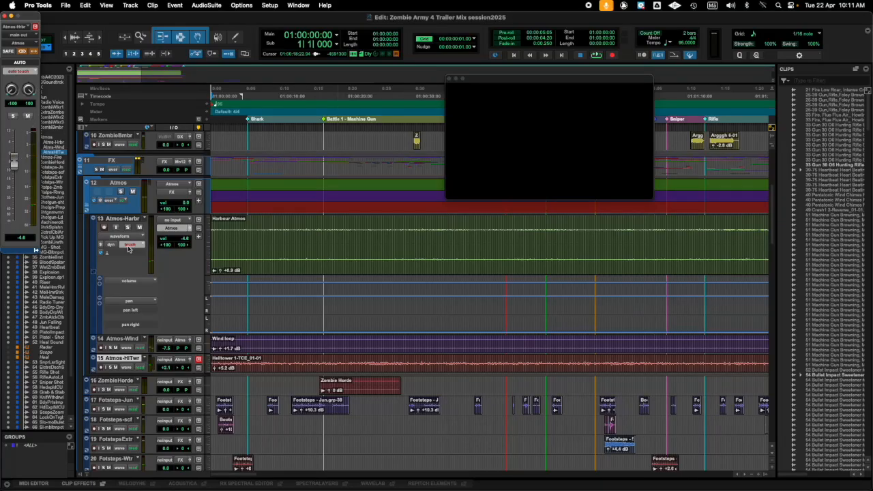
Step: Check Atmos-Harbr's automation mode and play the session briefly in touch mode without moving any controls
click(127, 247)
click(127, 248)
key(space)
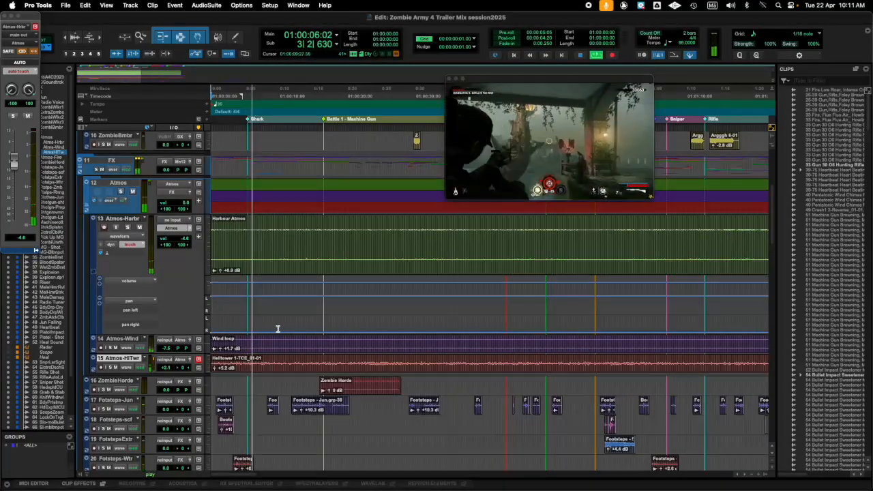
key(space)
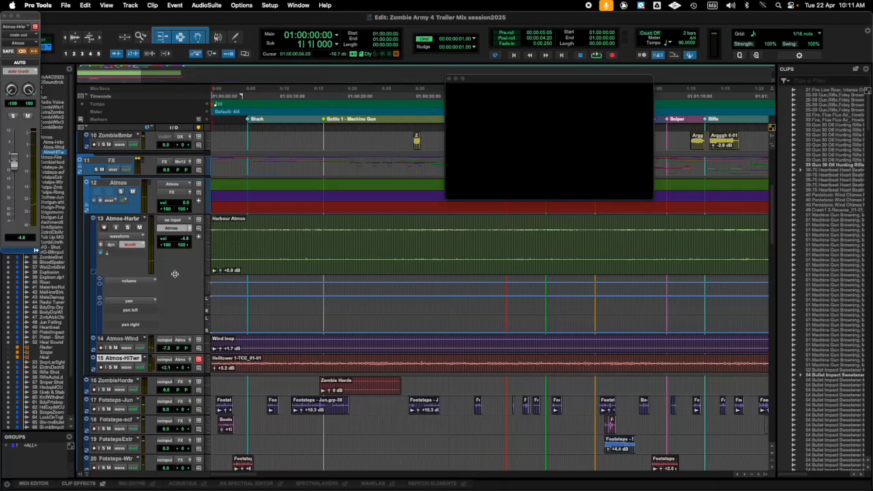
Step: Set Atmos-Harbr's automation mode to write and record a short automation pass from the session start
click(129, 247)
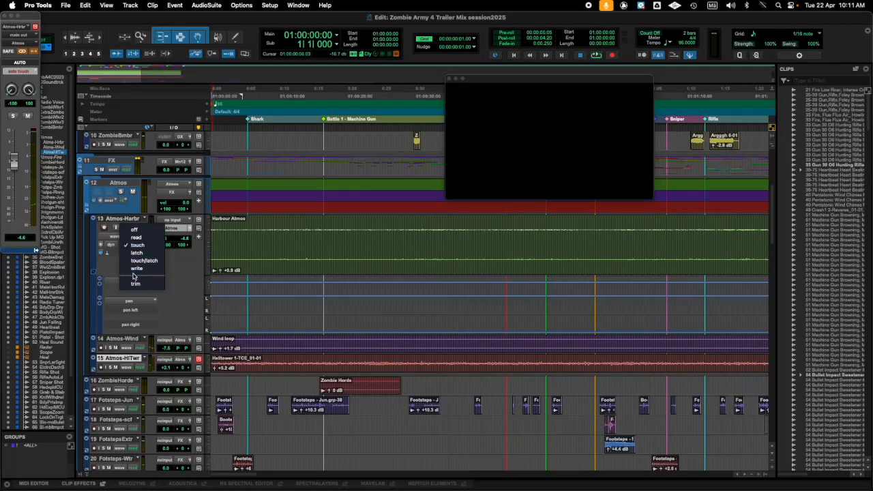
click(134, 268)
key(space)
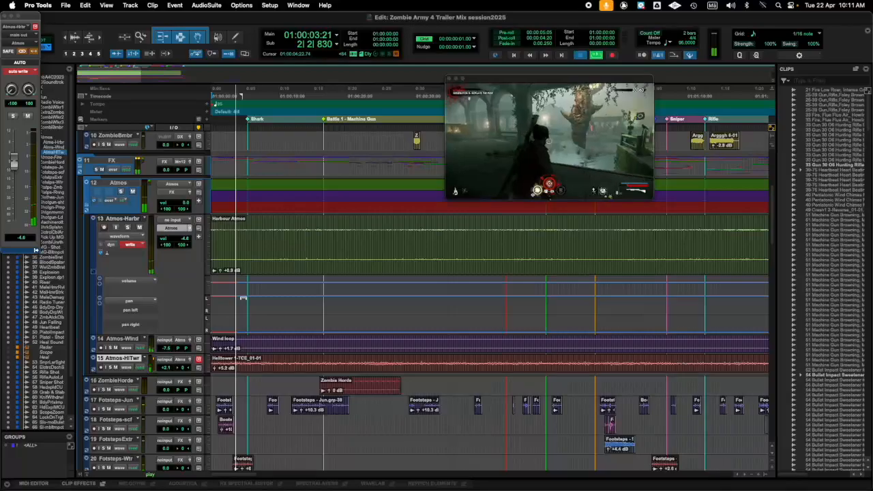
key(space)
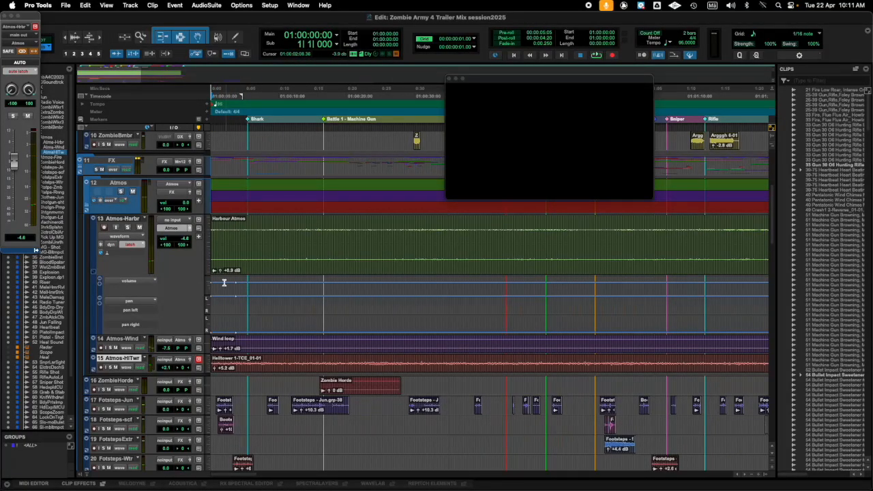
Step: Return Atmos-Harbr to touch mode and record a volume dip followed by a brief linked pan move during playback
click(134, 246)
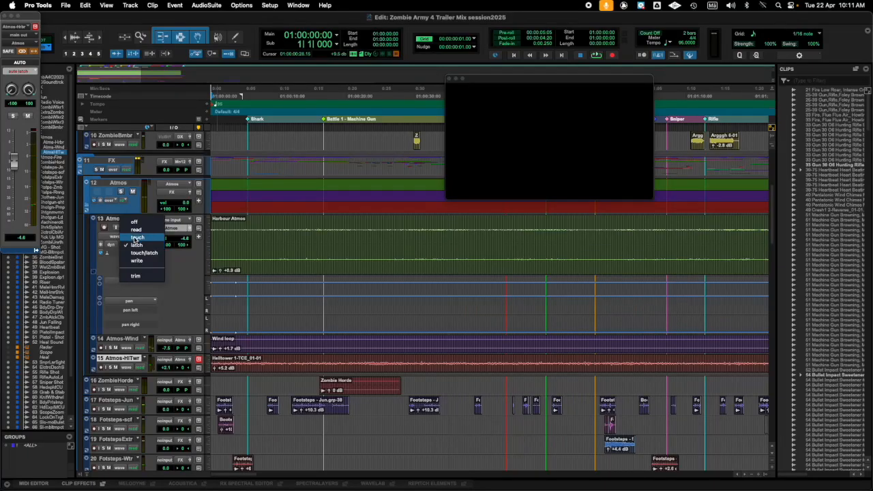
click(134, 239)
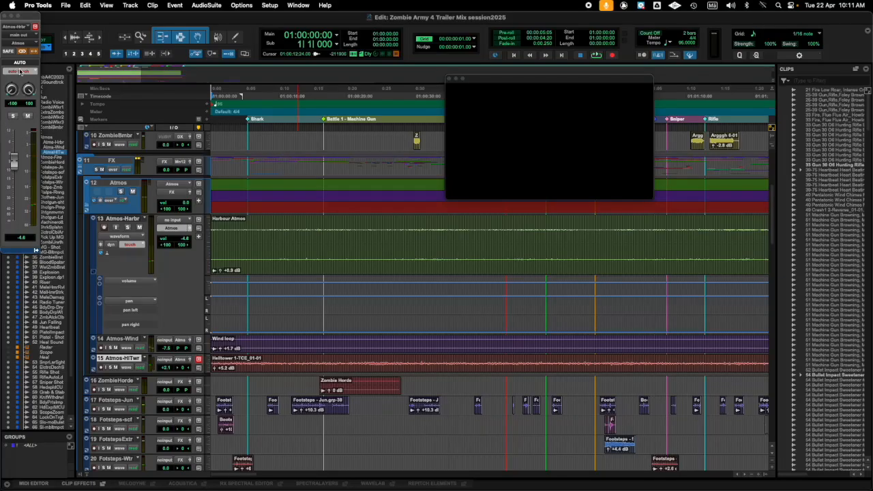
click(135, 246)
click(137, 245)
key(space)
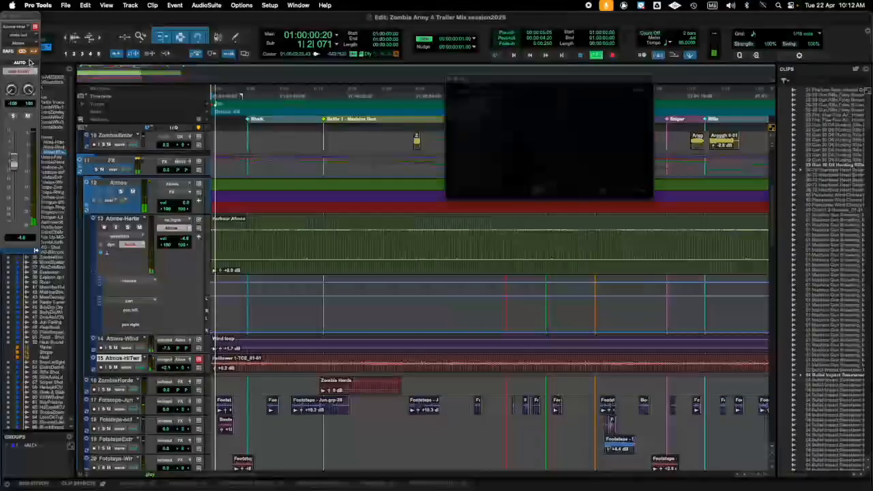
drag(14, 163, 33, 333)
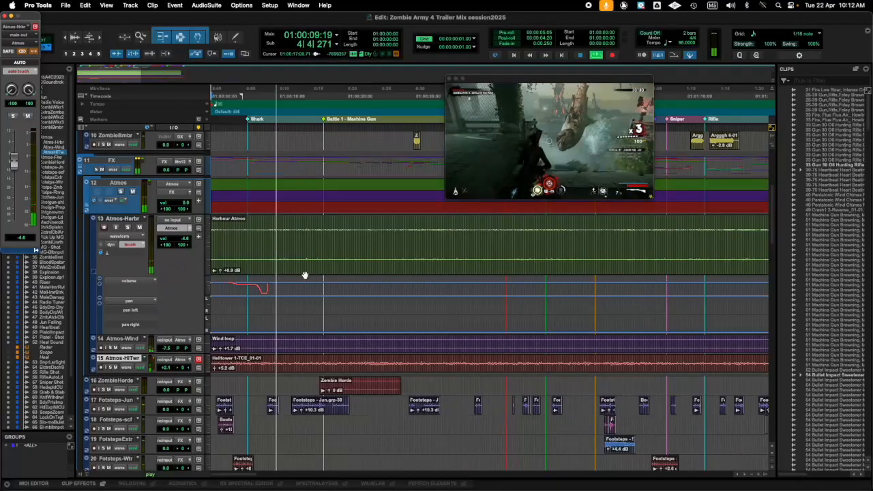
click(11, 89)
drag(11, 89, 11, 62)
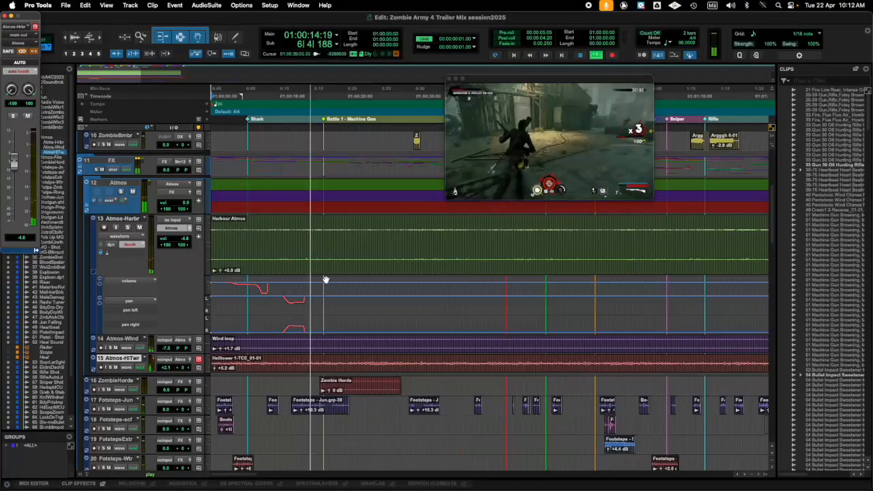
key(space)
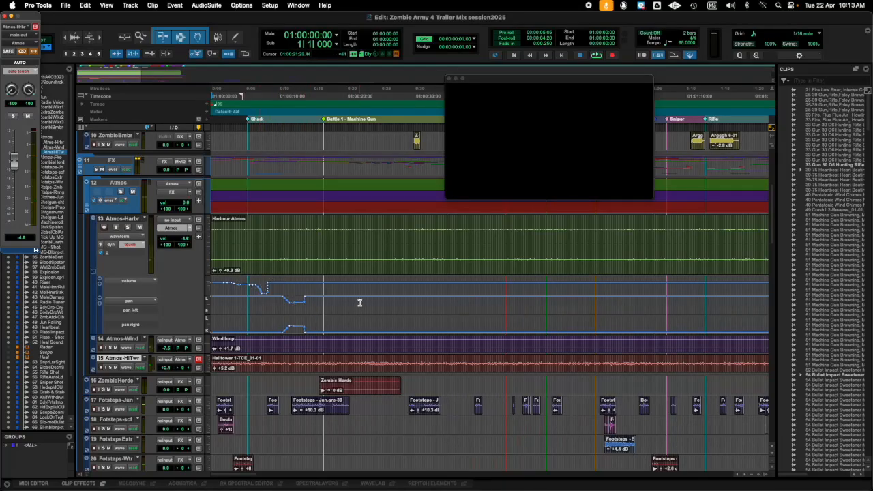
Step: Set Atmos-Harbr's automation mode to read, solo the track and play back the recorded volume and pan moves
click(19, 72)
click(18, 69)
key(space)
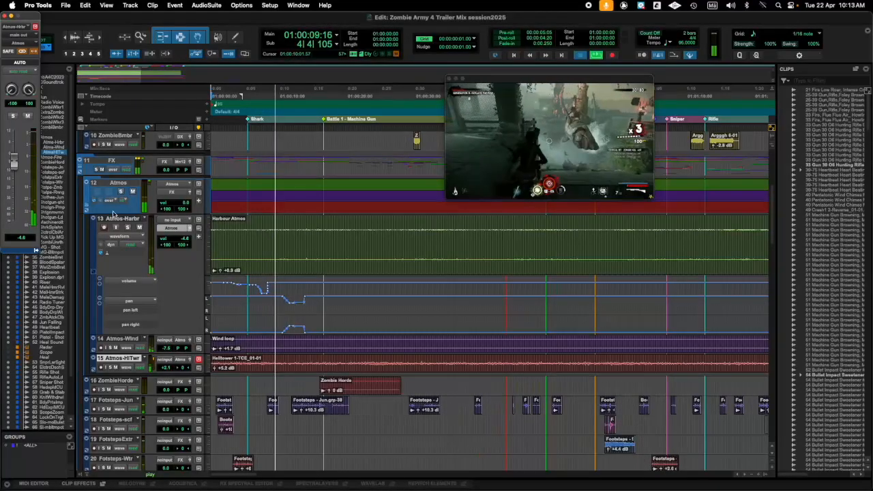
key(space)
click(128, 227)
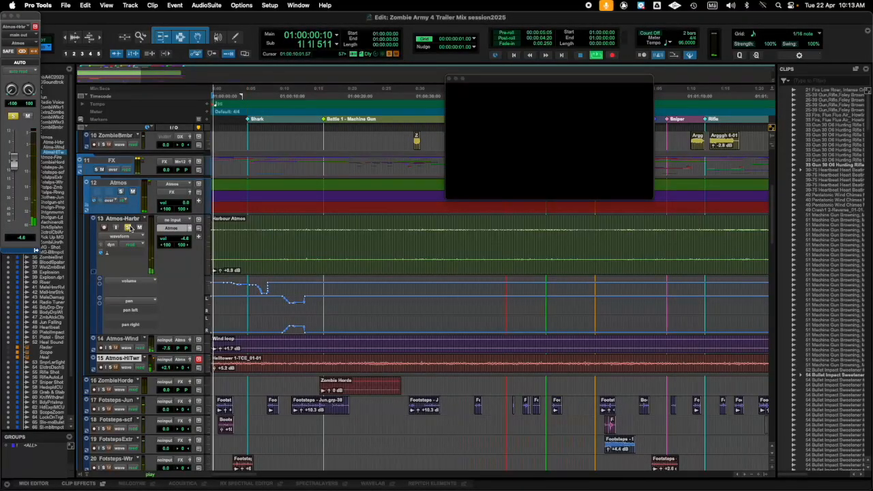
key(space)
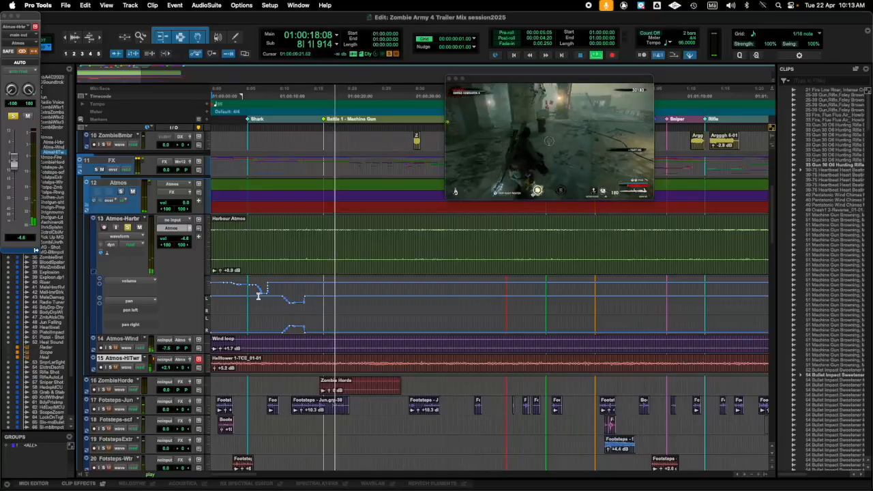
key(space)
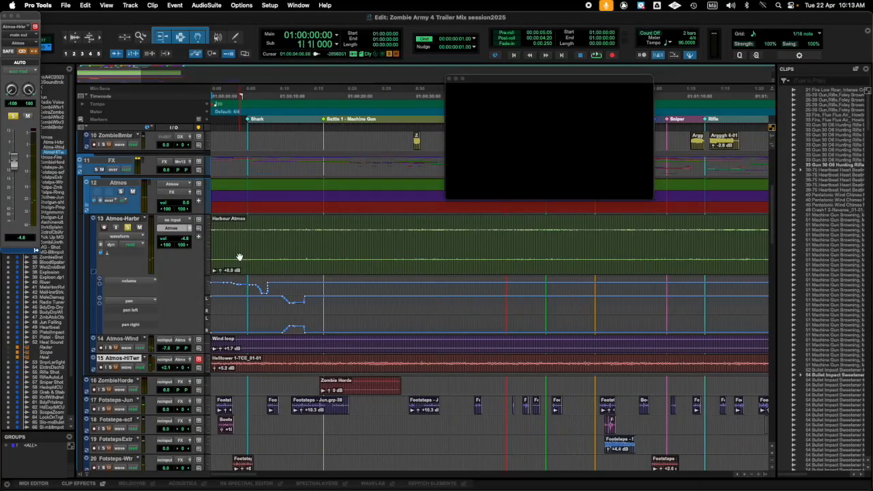
Step: Undo and redo the recorded Atmos-Harbr automation, selecting the volume and pan moves from the start to about 15 seconds
key(super+z)
key(super+shift+z)
drag(317, 290, 186, 332)
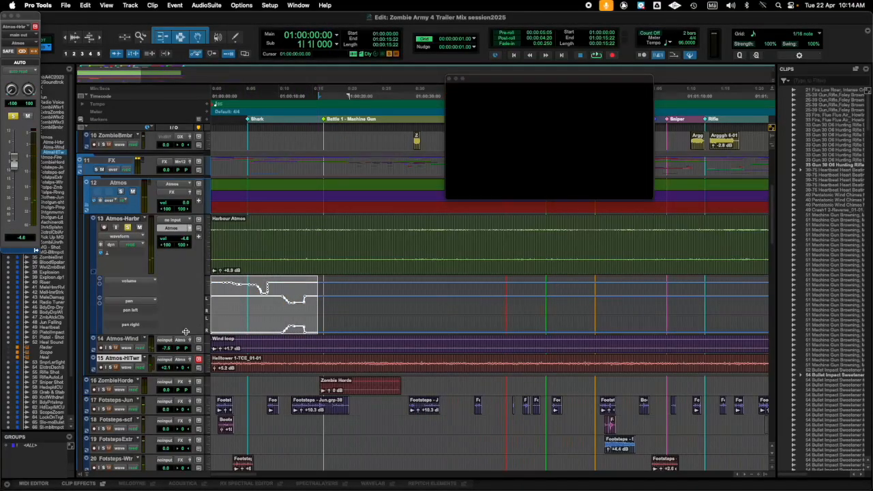
key(super+z)
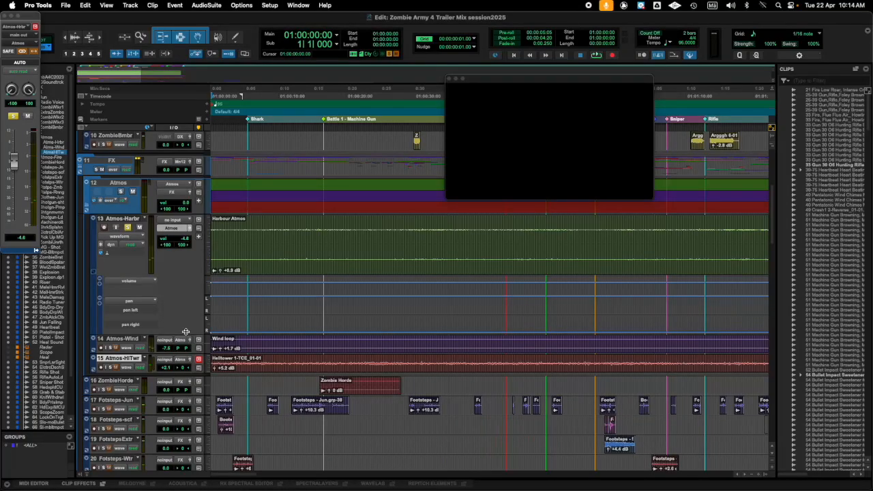
key(super+shift+z)
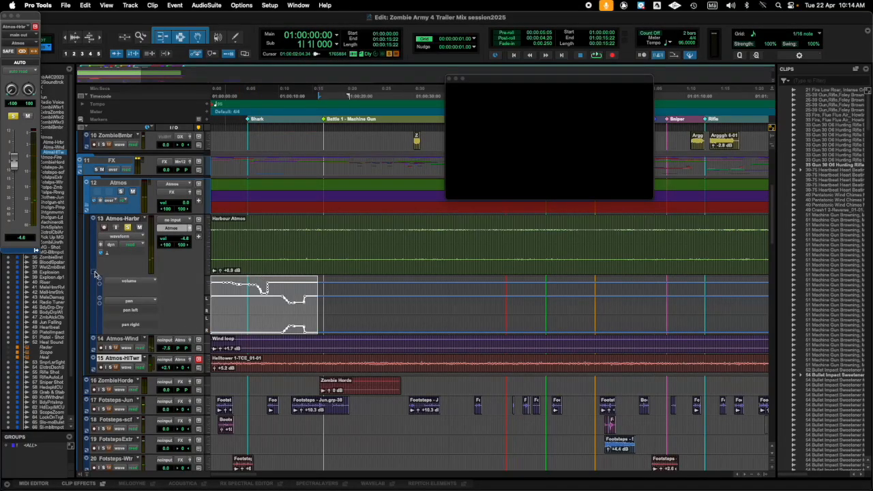
Step: Replace Atmos-Harbr's automation lanes with a volume view on the main track and select the first 10 seconds or so
click(96, 273)
click(129, 235)
click(130, 244)
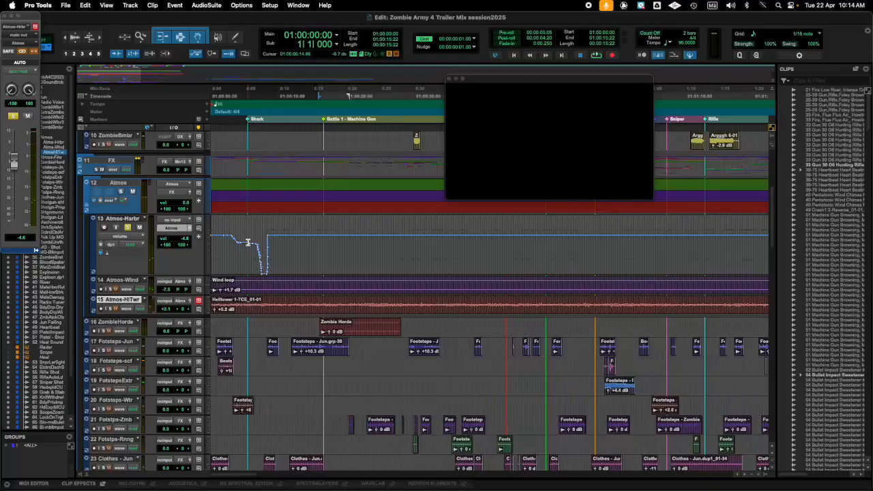
drag(282, 245, 193, 232)
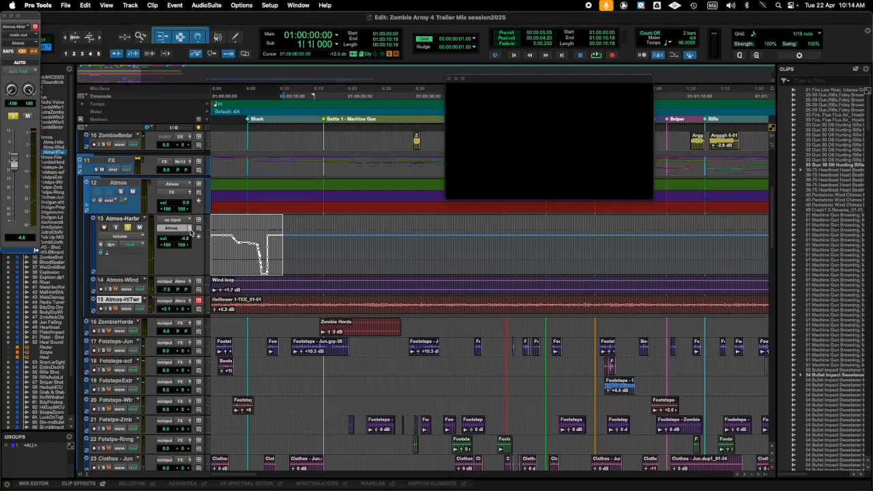
Step: Delete the selected volume automation on Atmos-Harbr and return the track to waveform view
key(Delete)
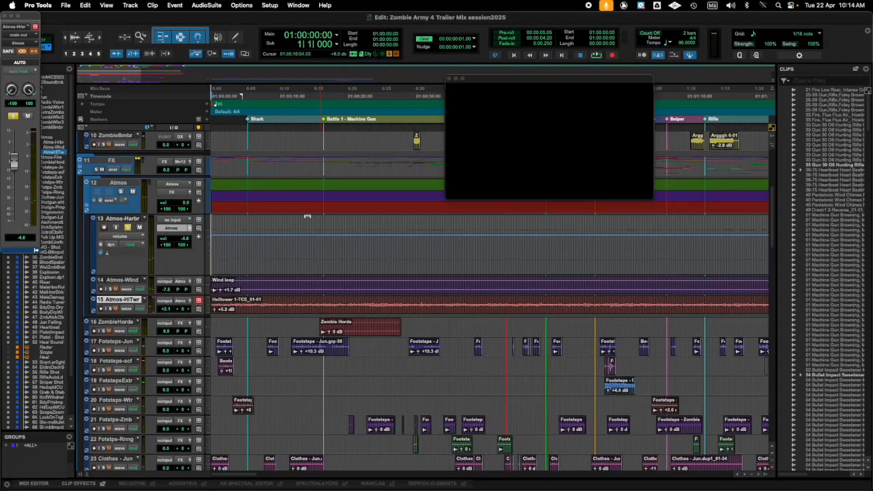
click(133, 236)
click(124, 233)
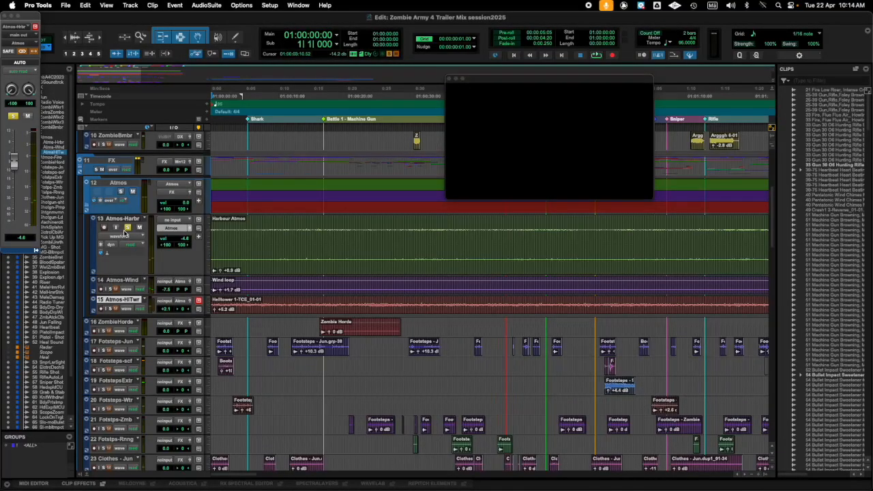
Step: Show pan left automation on Atmos-Harbr and delete its move between about 8 and 16 seconds
click(130, 237)
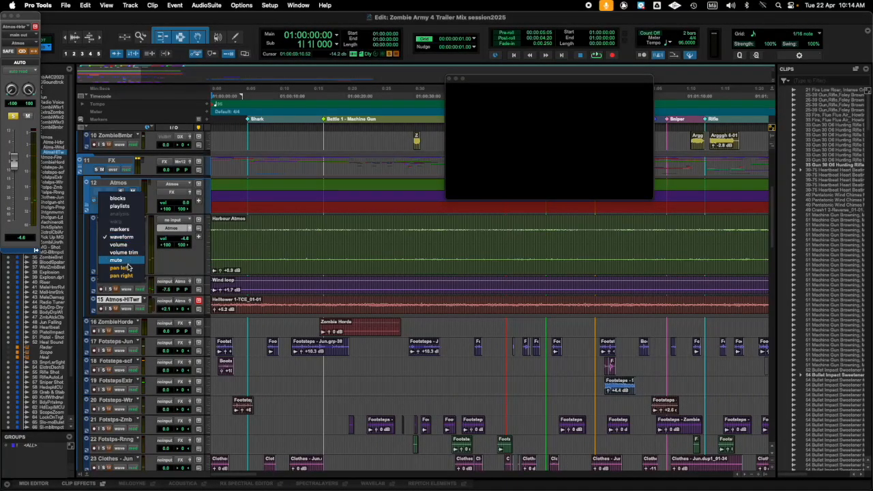
click(120, 268)
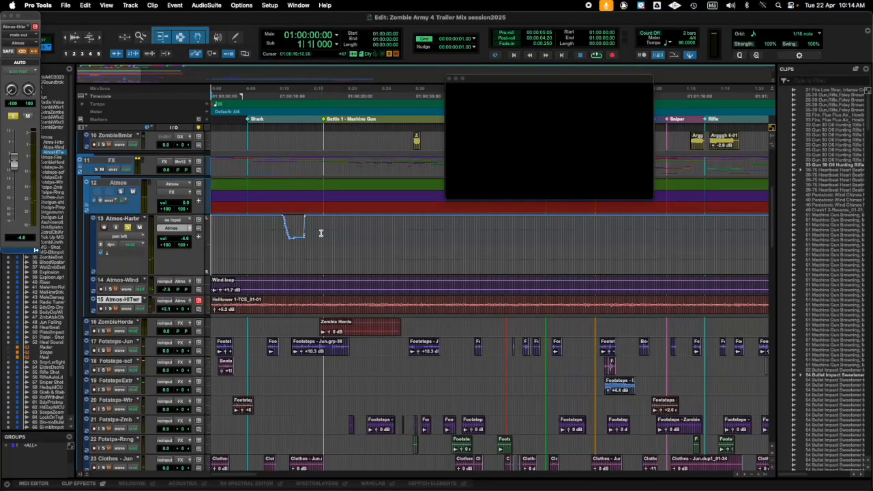
drag(320, 238, 264, 239)
key(Delete)
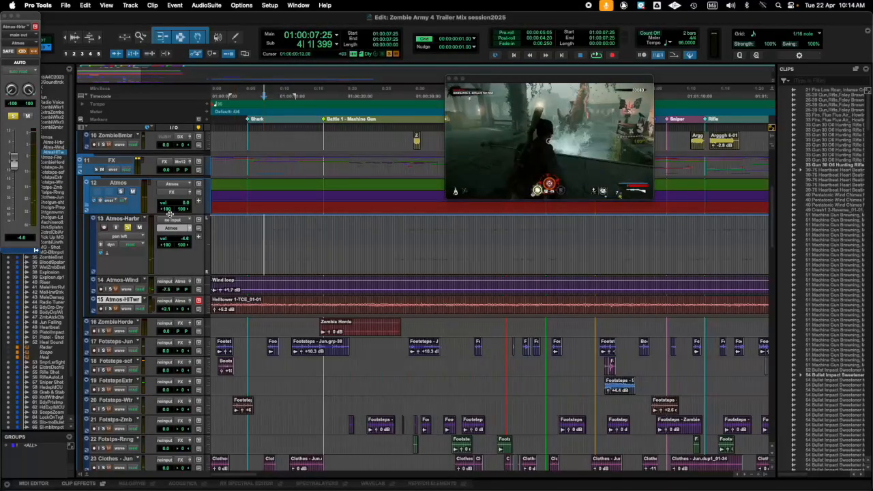
Step: Show pan right automation on Atmos-Harbr and delete its move between about 4 and 18 seconds
click(125, 243)
click(123, 250)
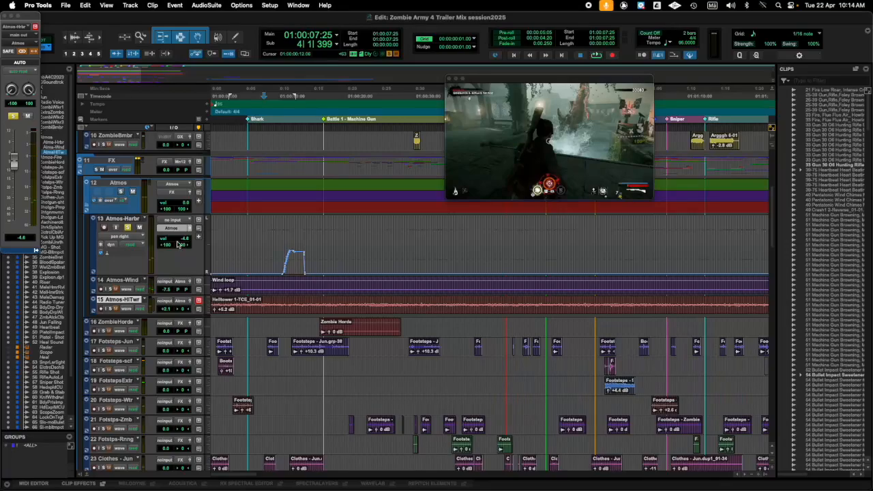
drag(335, 260, 240, 264)
key(Delete)
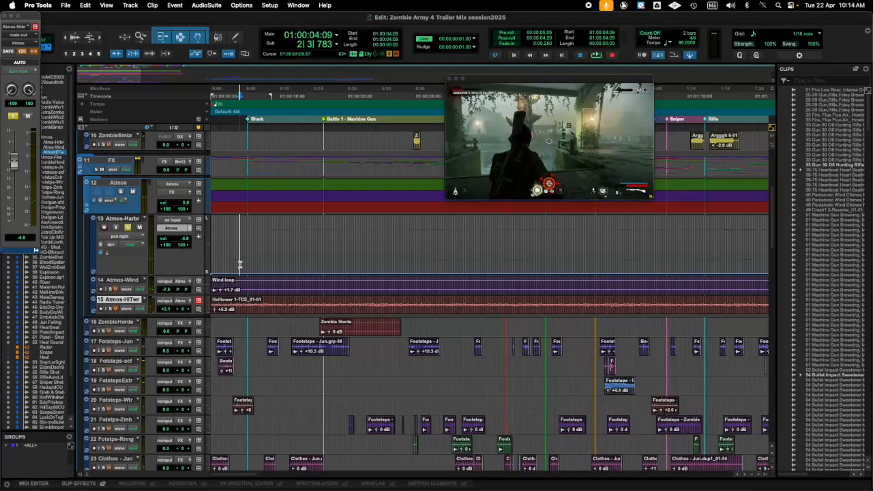
Step: Return Atmos-Harbr to waveform view and show its volume and pan automation lanes beneath the track
click(120, 237)
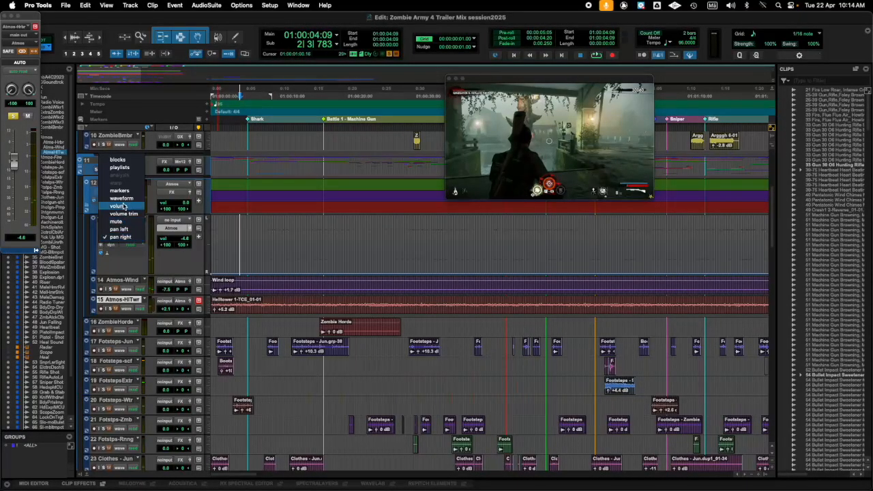
click(122, 198)
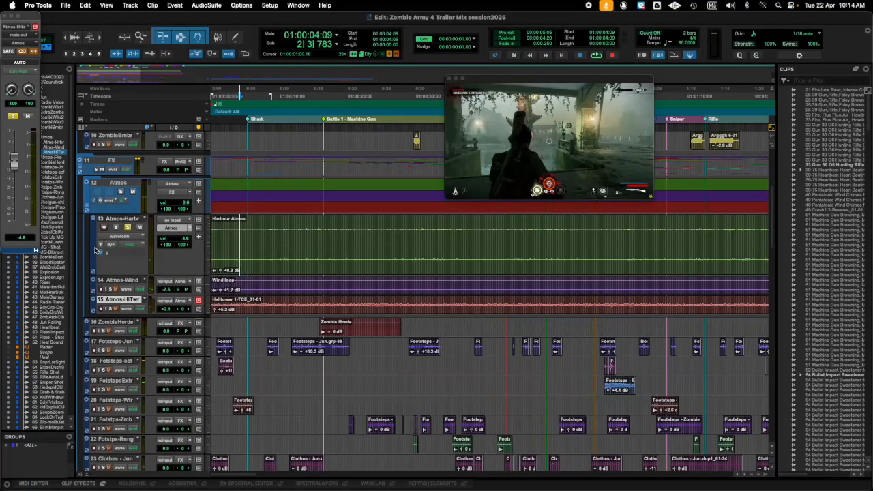
click(93, 273)
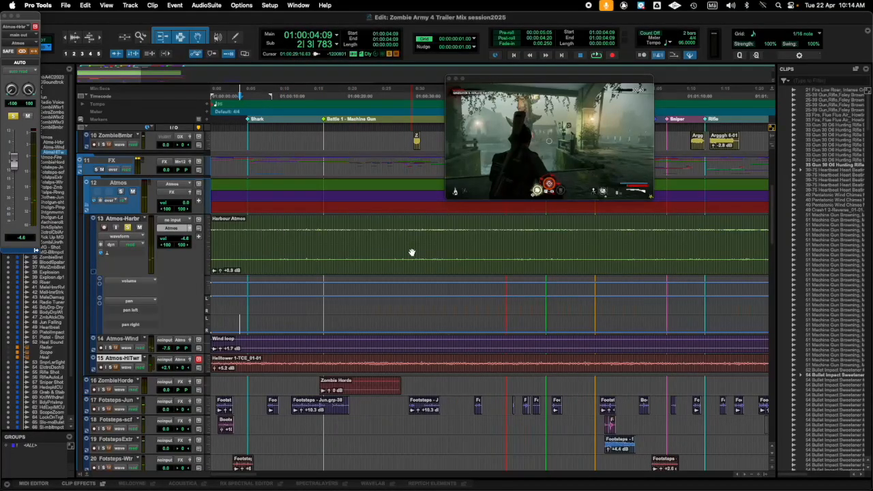
Step: Set Atmos-Harbr to latch mode and record a fader drop to about -28.5 dB during playback
click(21, 74)
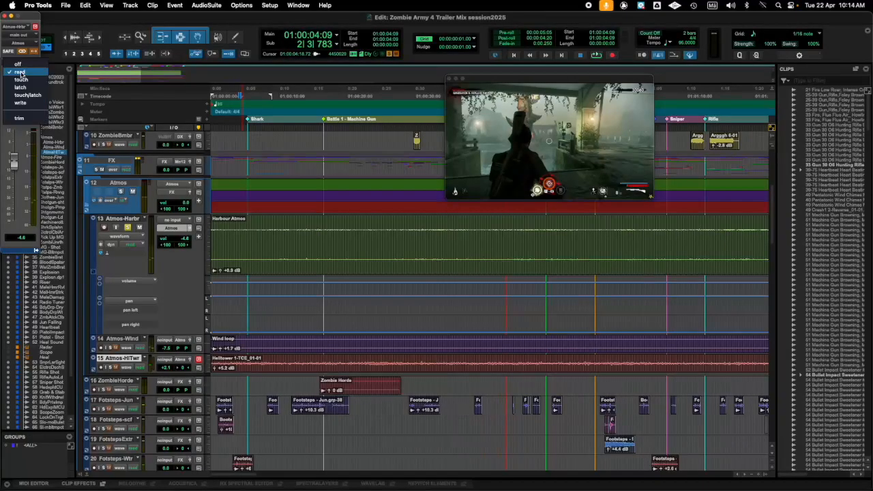
click(26, 89)
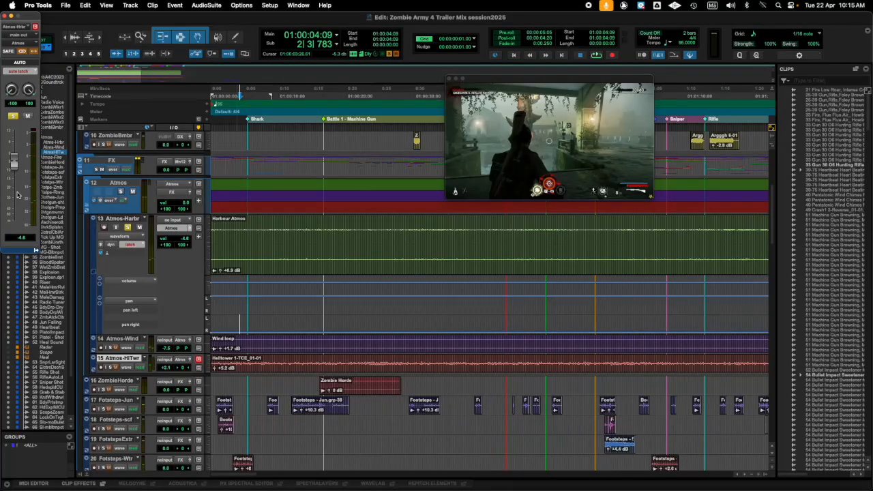
key(space)
drag(14, 160, 13, 199)
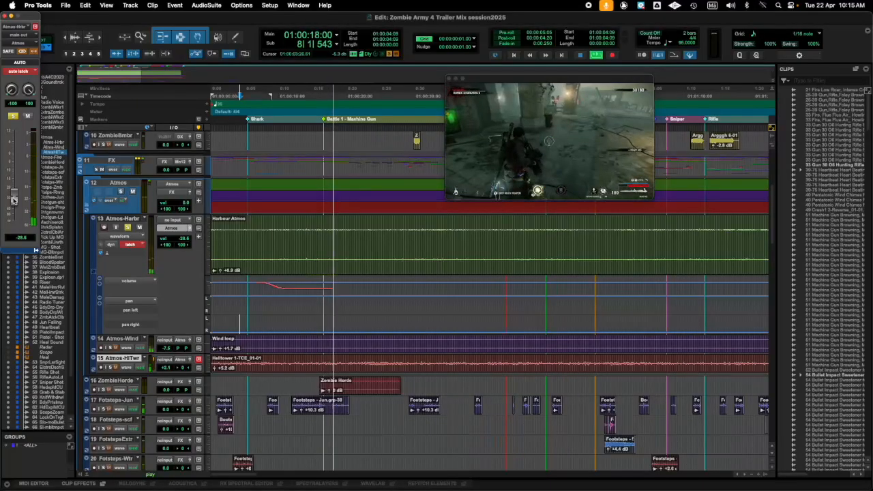
key(space)
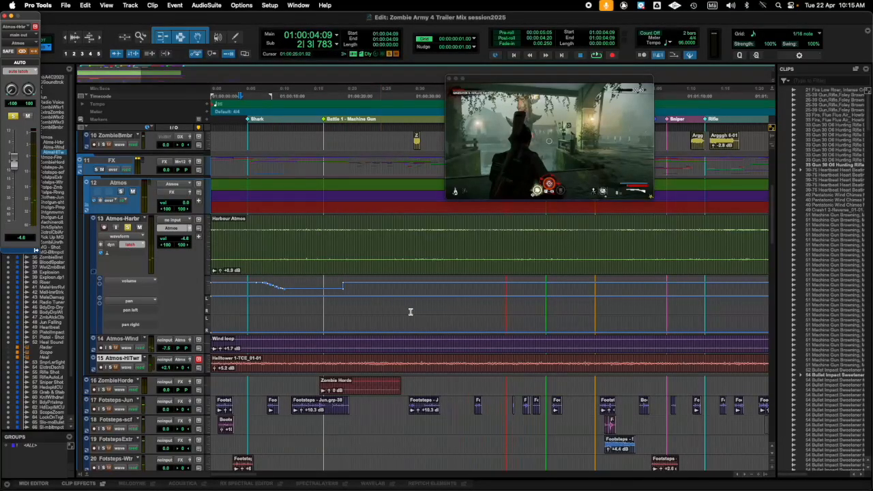
Step: Open the Automation window and place it over the timeline, just beside the video window
key(super+bracketleft)
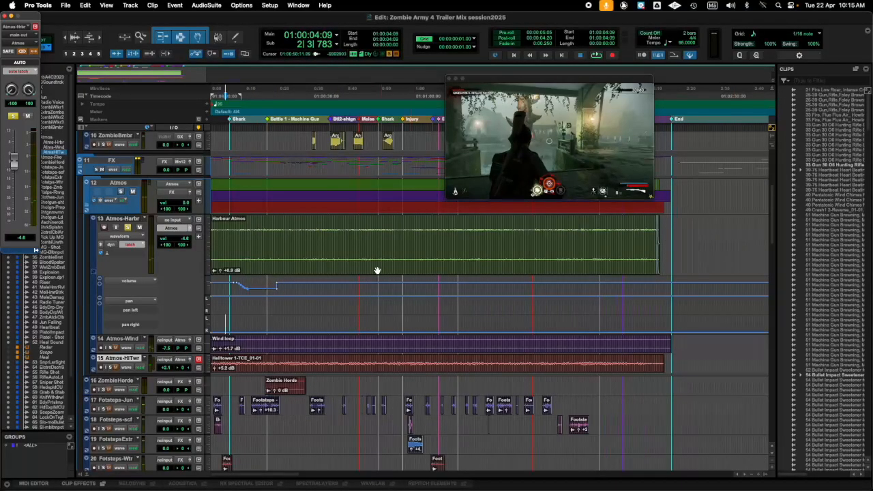
click(300, 5)
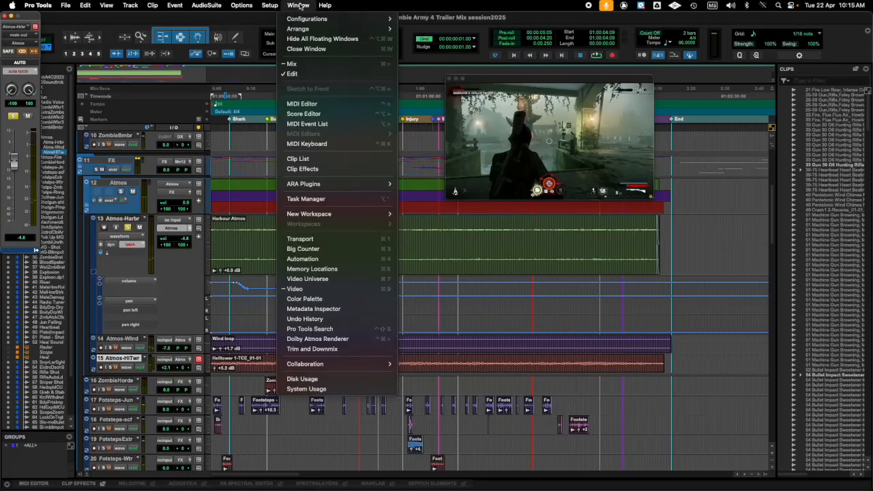
click(311, 259)
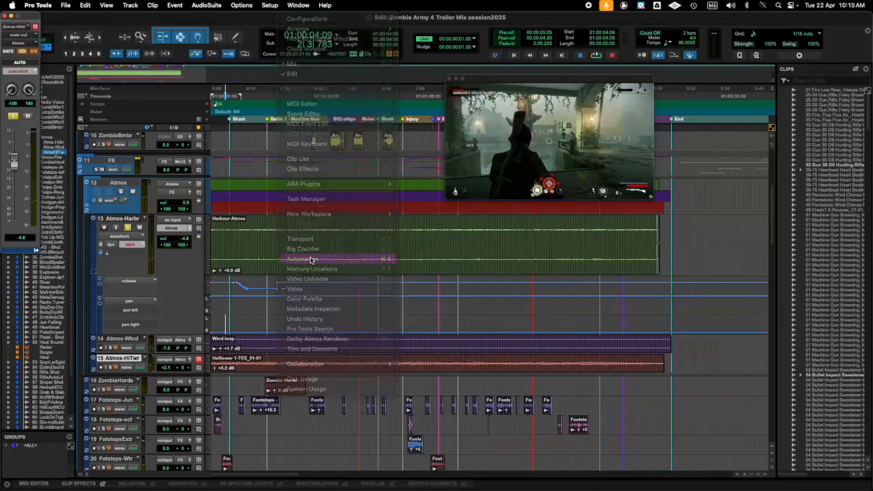
drag(211, 176, 414, 159)
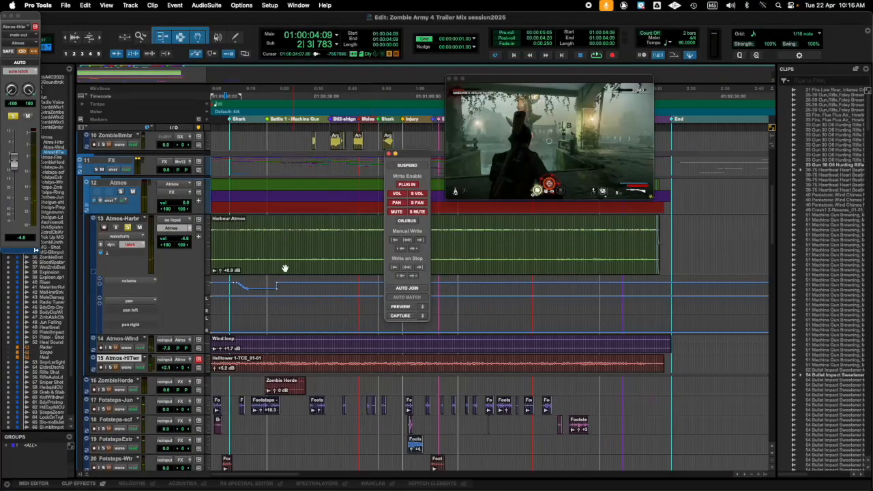
Step: Place the playhead in the latched volume dip at about 13 seconds, and undo the recorded pass
click(254, 289)
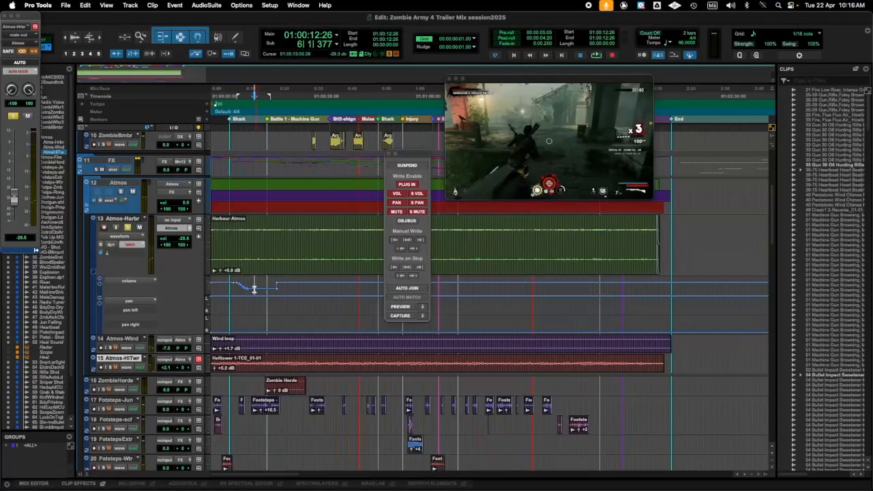
key(super+z)
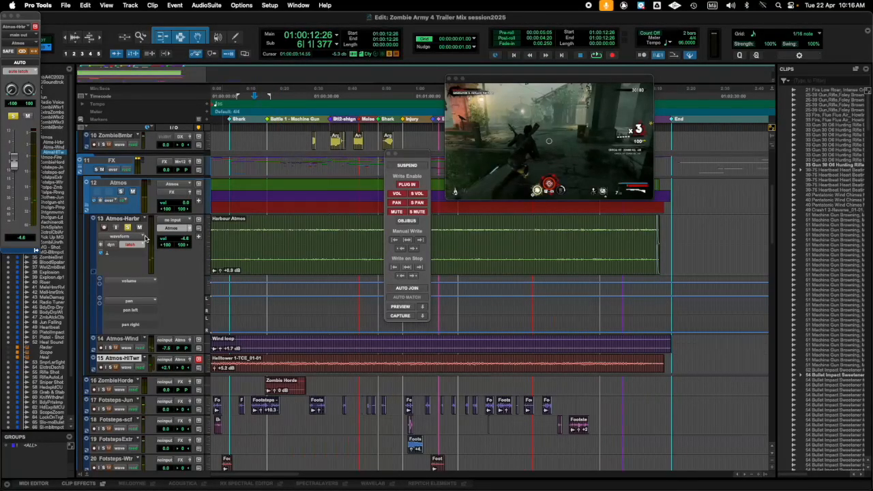
Step: Record a latch fader drop to about -17.4 dB from about 3 seconds and manually write it to the session end
click(221, 289)
key(space)
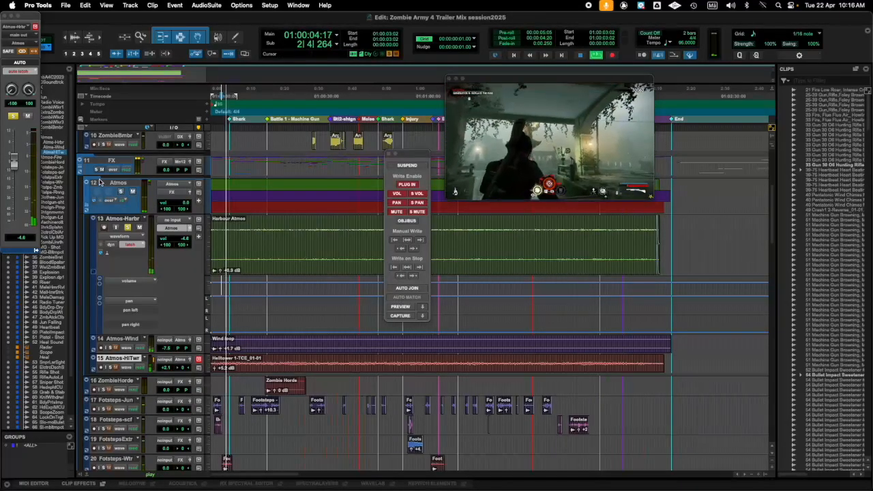
drag(13, 162, 12, 188)
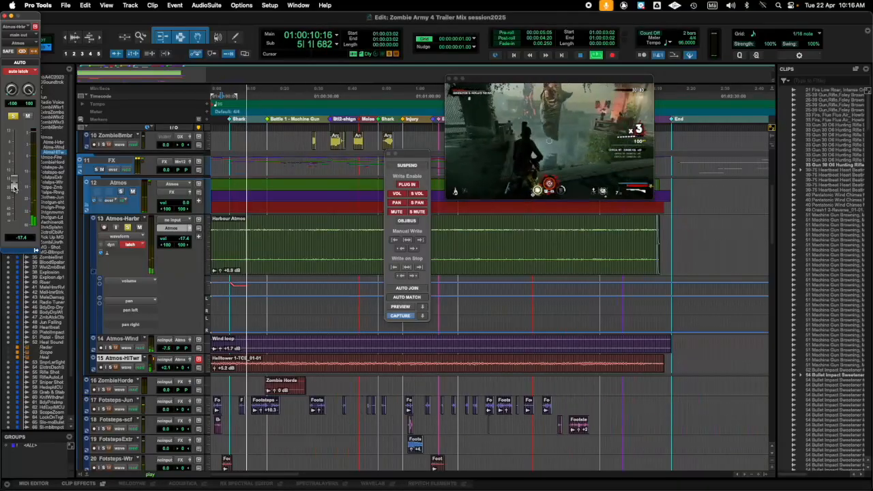
click(421, 241)
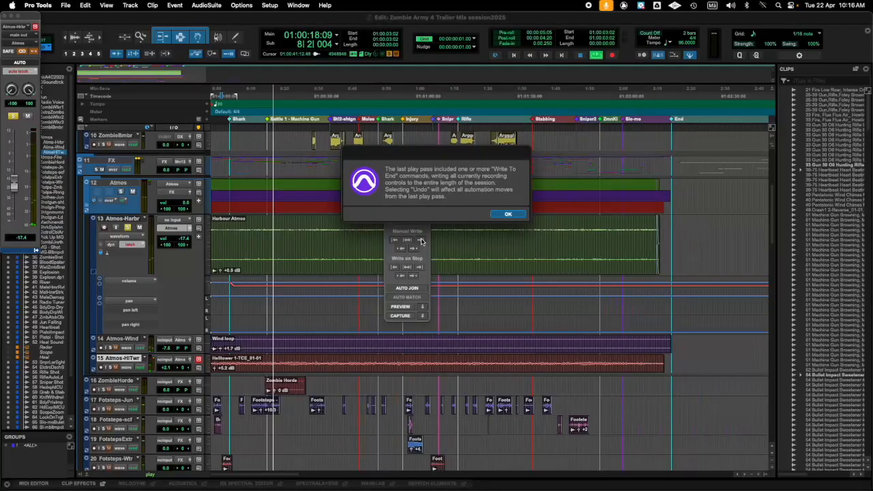
click(517, 214)
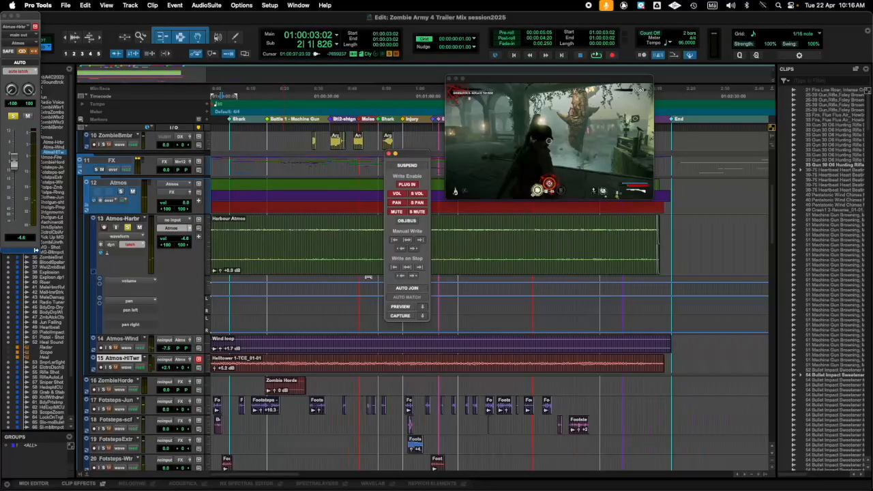
Step: Record new latch fader moves on Atmos-Harbr from about 3 seconds, with Write on Stop set to write to the end
key(space)
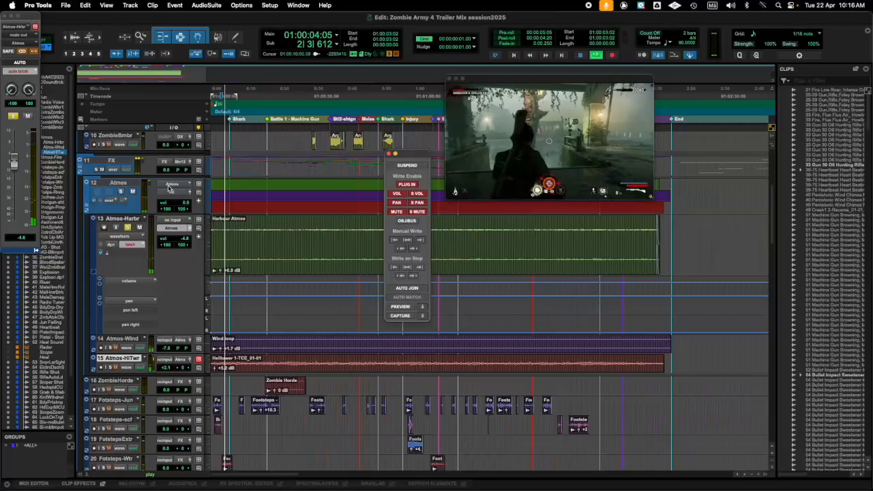
drag(12, 163, 12, 175)
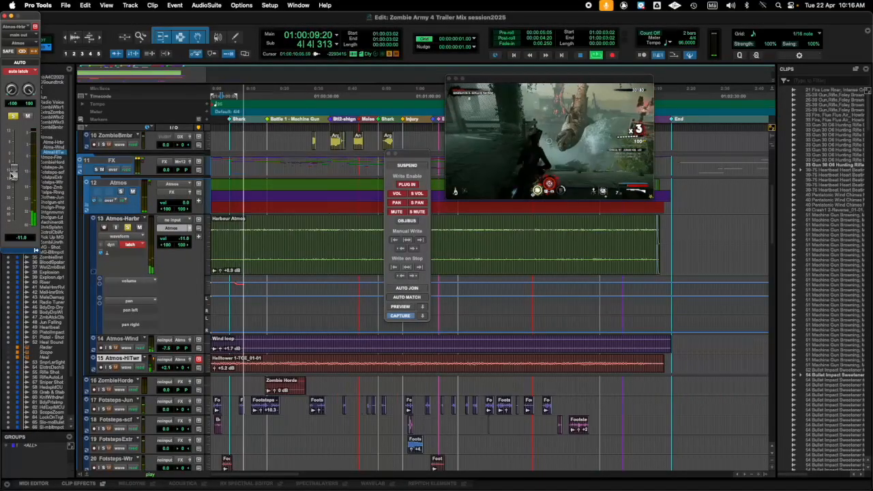
click(419, 267)
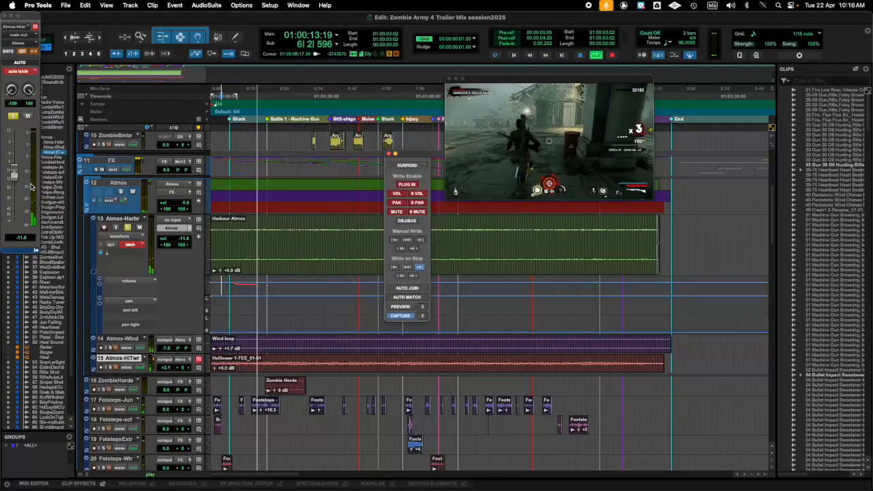
mouse_move(14, 174)
mouse_down()
mouse_move(17, 150)
mouse_move(14, 181)
mouse_up()
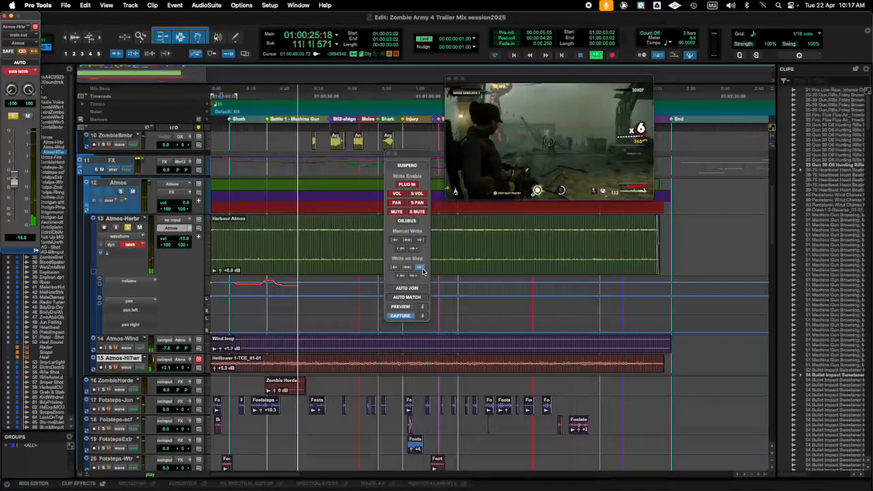
key(space)
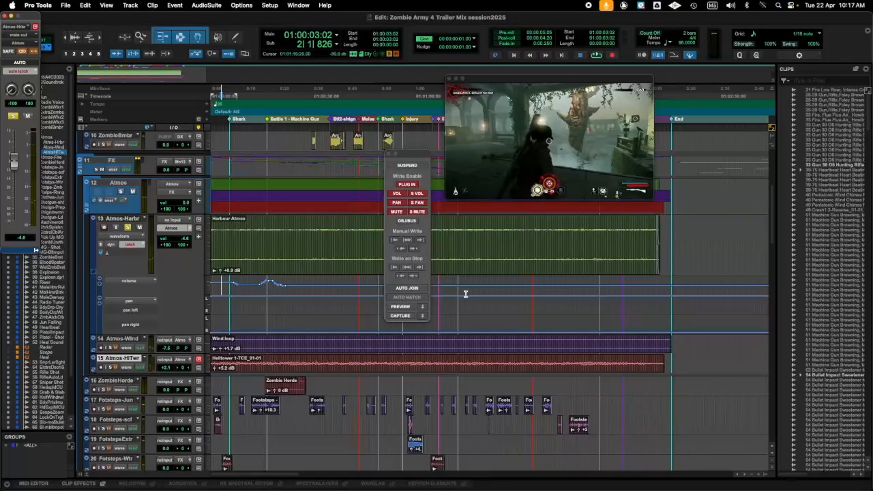
Step: Select volume automation from about 1:12 to 1:36, lower the fader to about -18.8 dB in playback and manually write it across the selection
drag(454, 287, 537, 287)
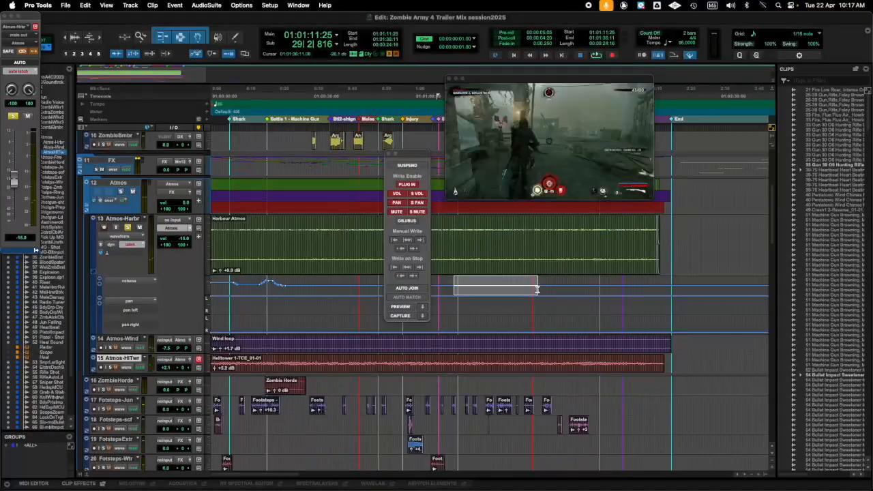
key(space)
drag(13, 180, 12, 190)
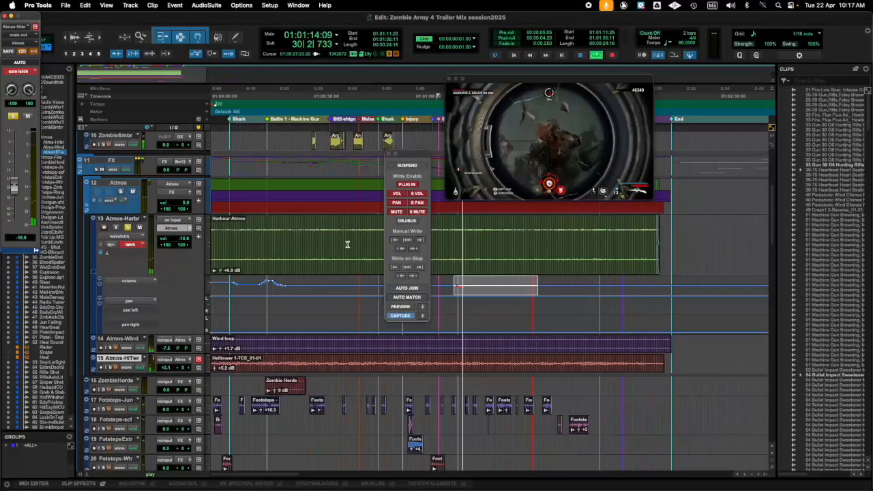
click(407, 241)
click(508, 215)
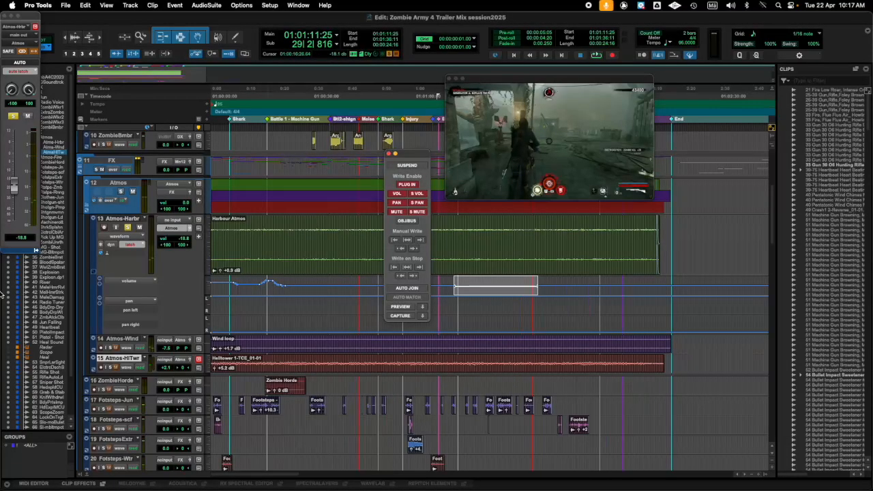
Step: Enlarge Atmos-Harbr's automation lanes and move the Automation window clear of the volume curve
drag(113, 296, 127, 354)
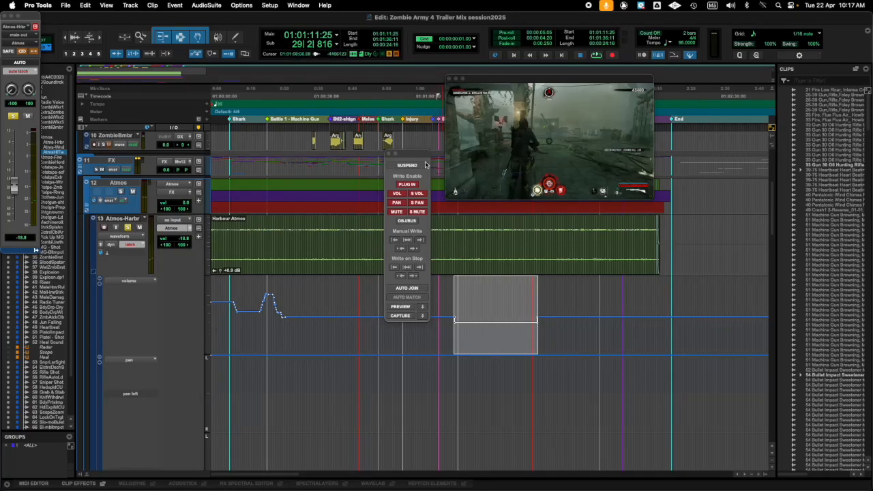
drag(410, 153, 721, 114)
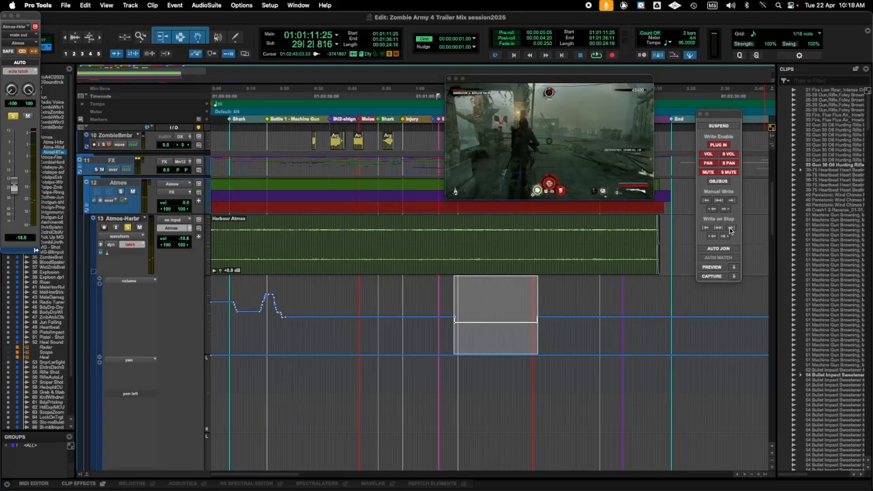
Step: Select the entire volume automation lane of Atmos-Harbr and delete its automation
key(super+a)
key(Delete)
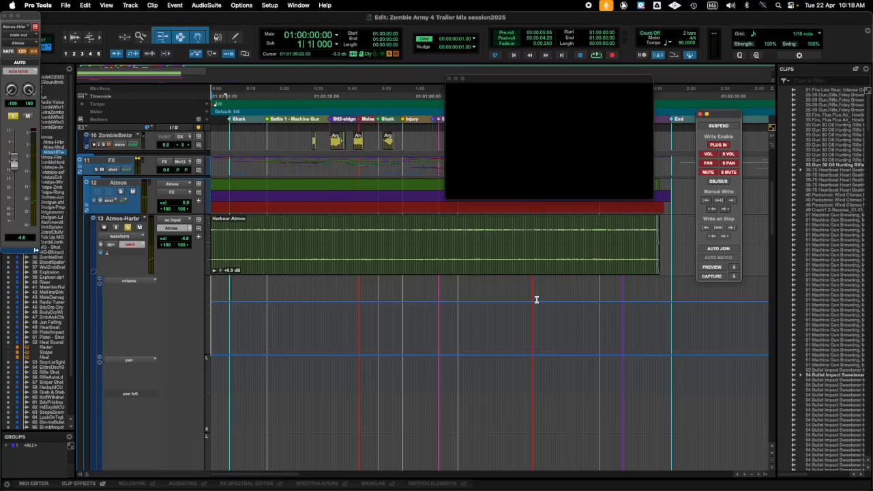
Step: Return Atmos-Harbr's automation mode to read and close its output window and the Automation window
click(140, 244)
click(136, 229)
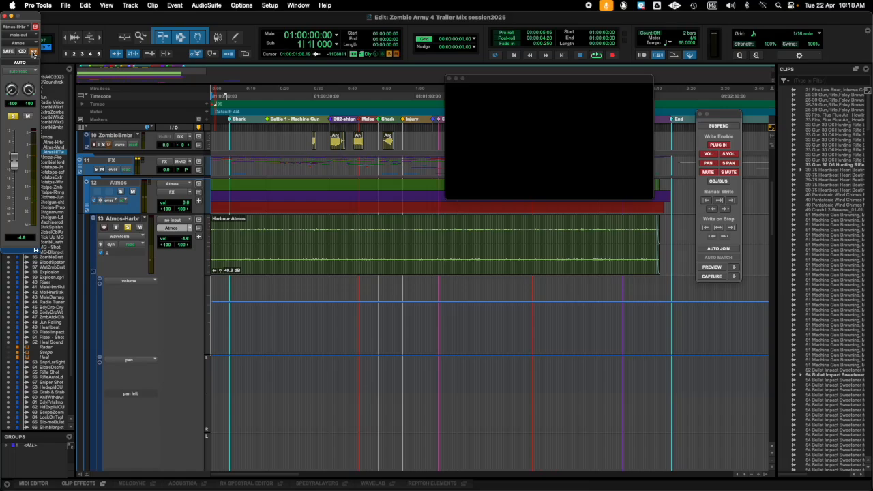
click(8, 15)
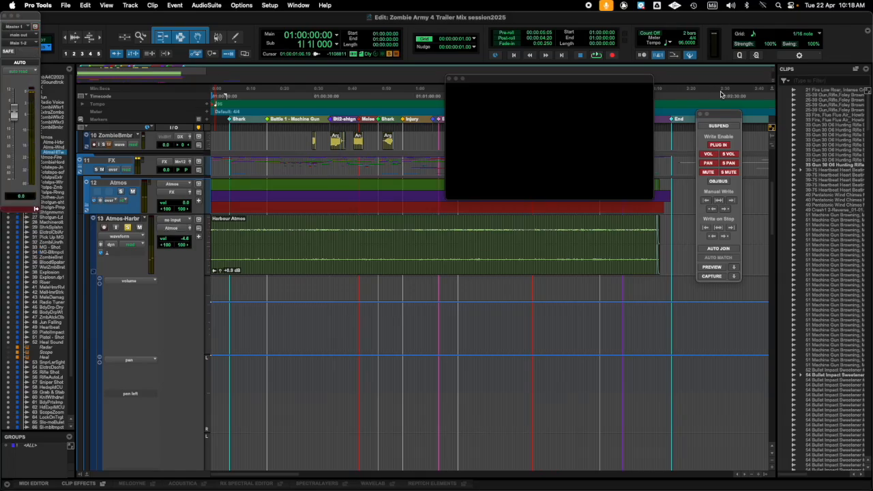
click(699, 114)
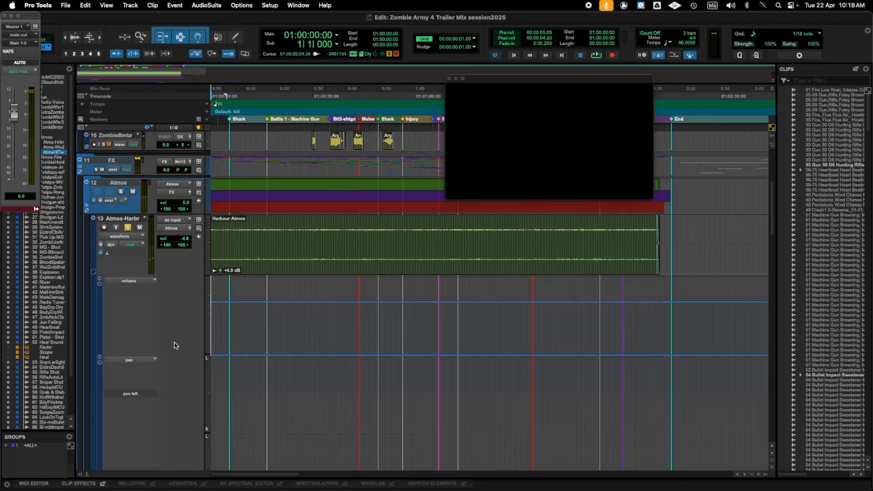
Step: Solo the Atmos-HlTwr track and play the opening seconds of the trailer twice
scroll(174, 346, down, 3)
scroll(175, 345, up, 2)
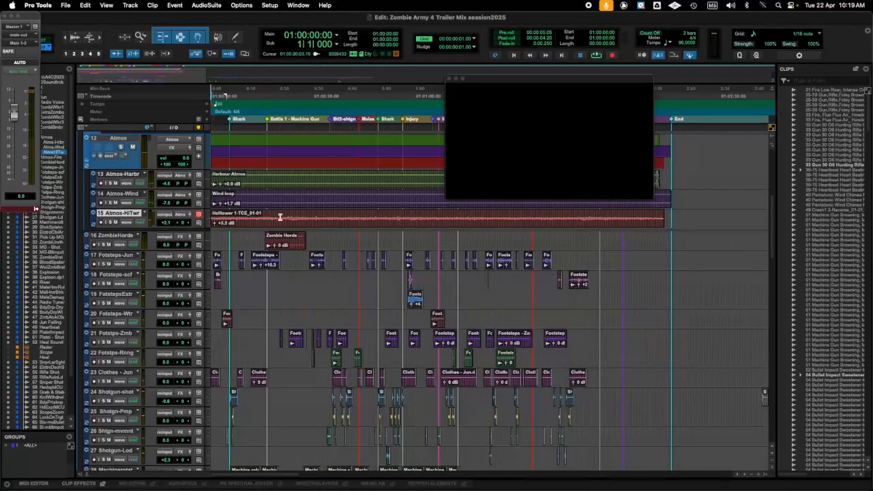
click(111, 222)
key(space)
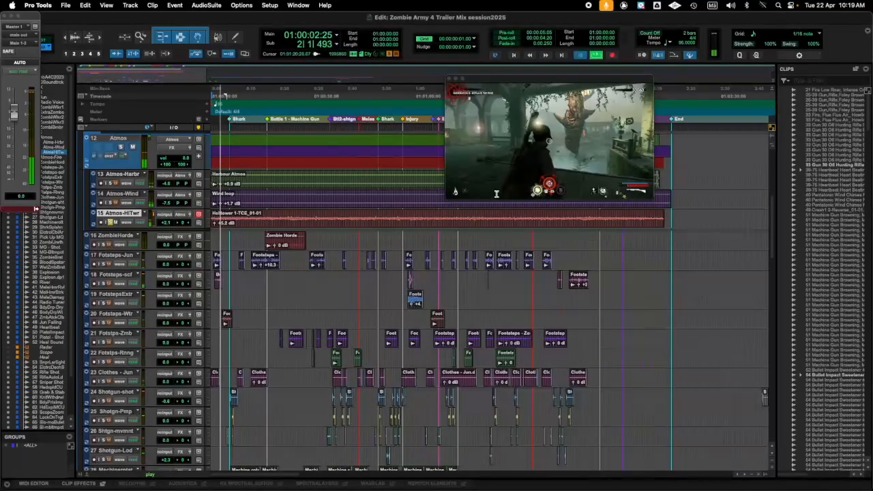
key(space)
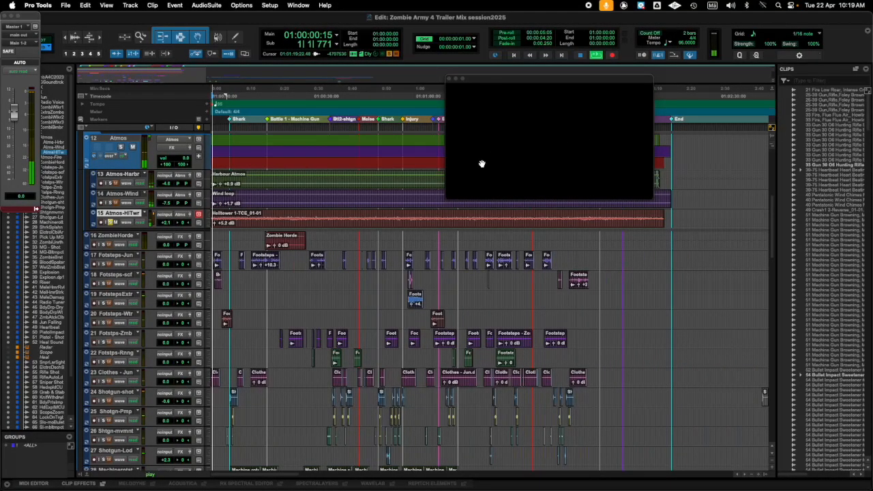
key(space)
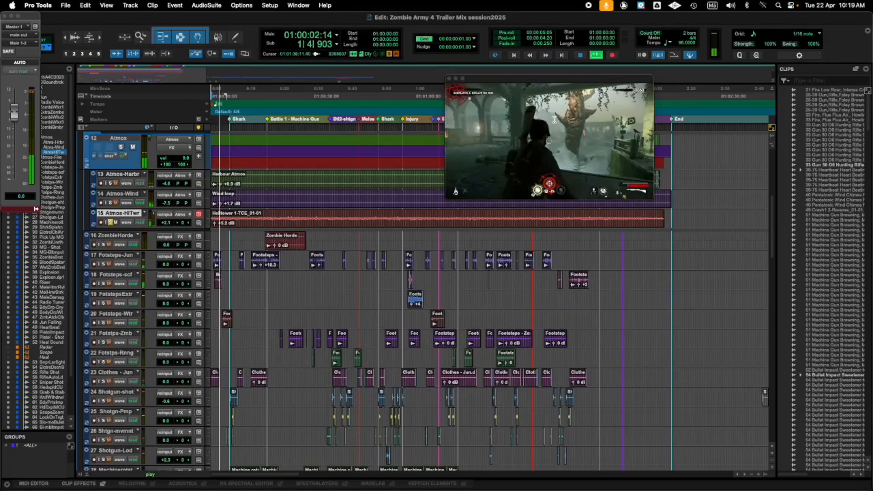
key(space)
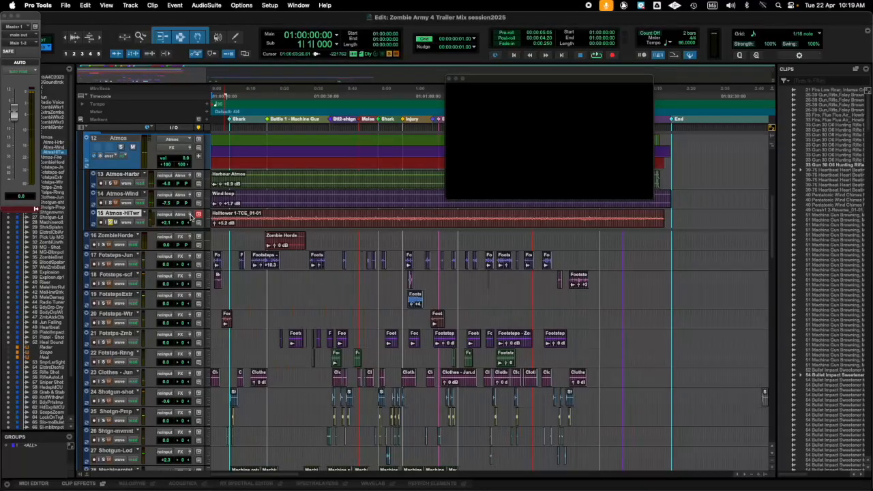
Step: Reveal Atmos-HlTwr's pan automation lane, preview the opening, and enlarge the video window
click(93, 223)
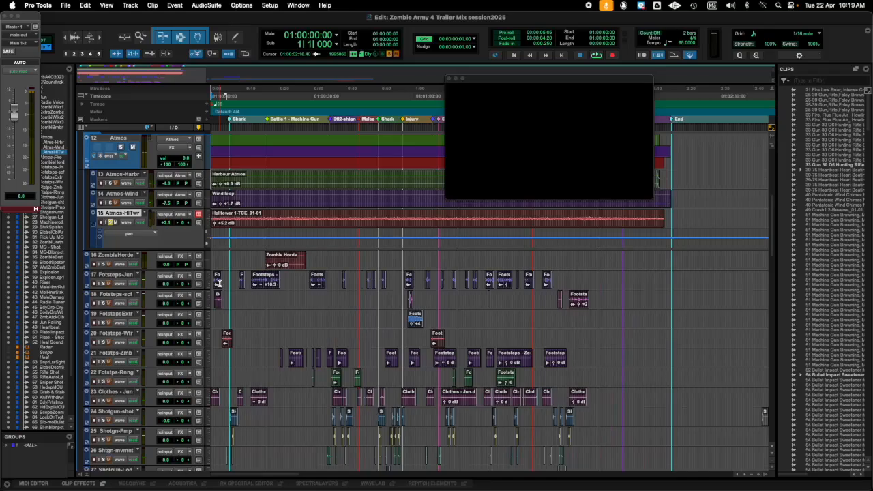
key(space)
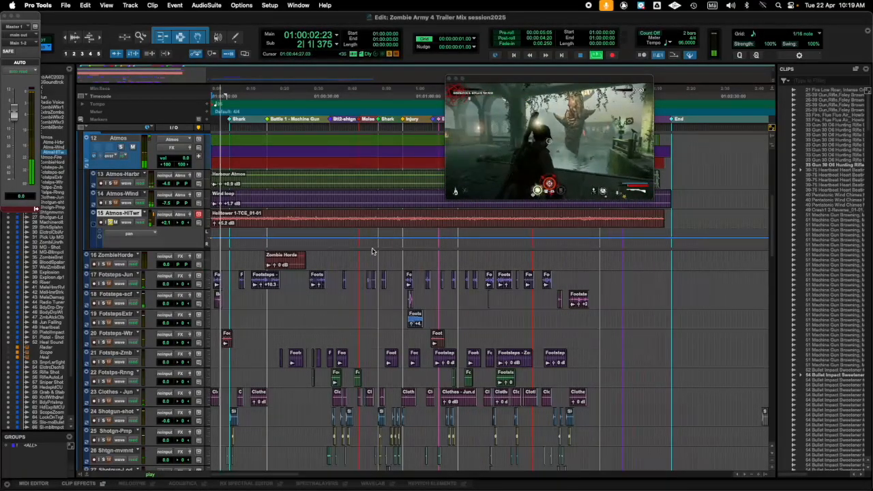
key(space)
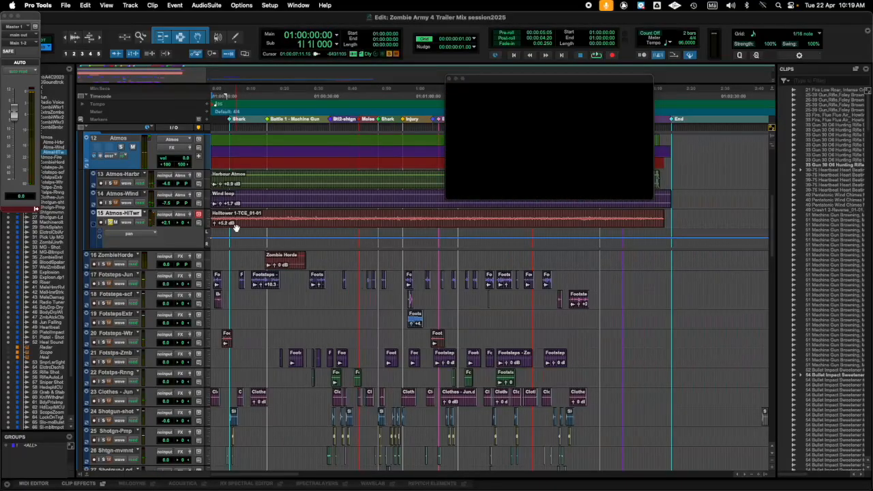
drag(650, 197, 683, 219)
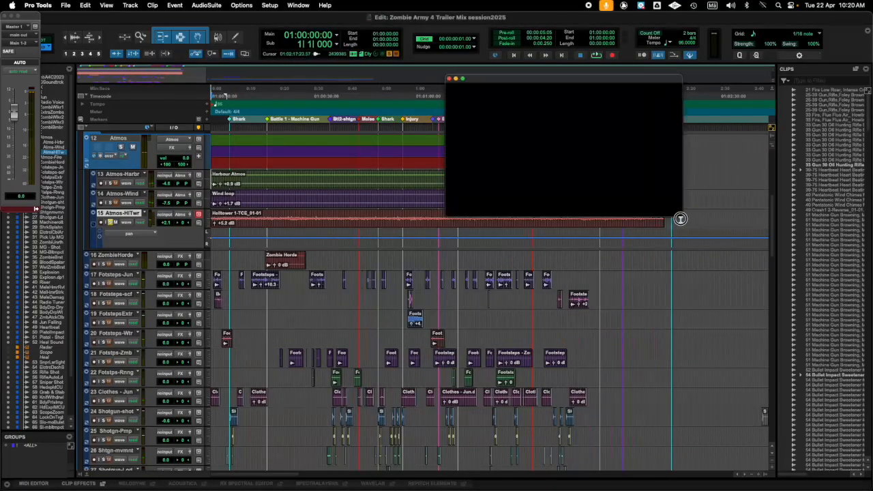
Step: Enable Insertion Follows Playback and play the opening, stopping with the edit cursor at 01:00:01:05
key(space)
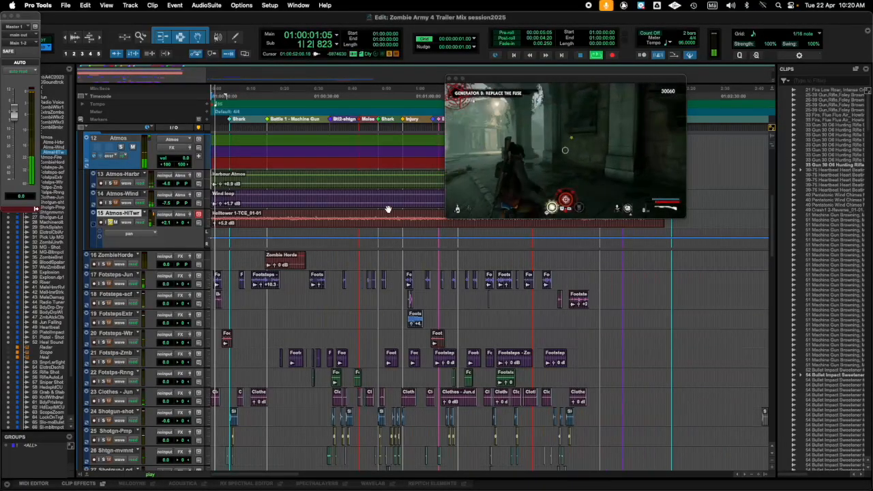
key(space)
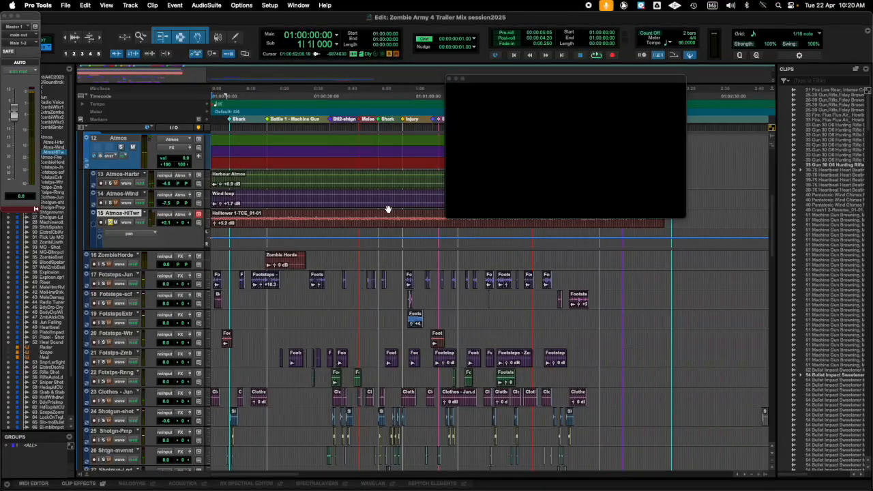
key(space)
key(space)
click(166, 55)
key(space)
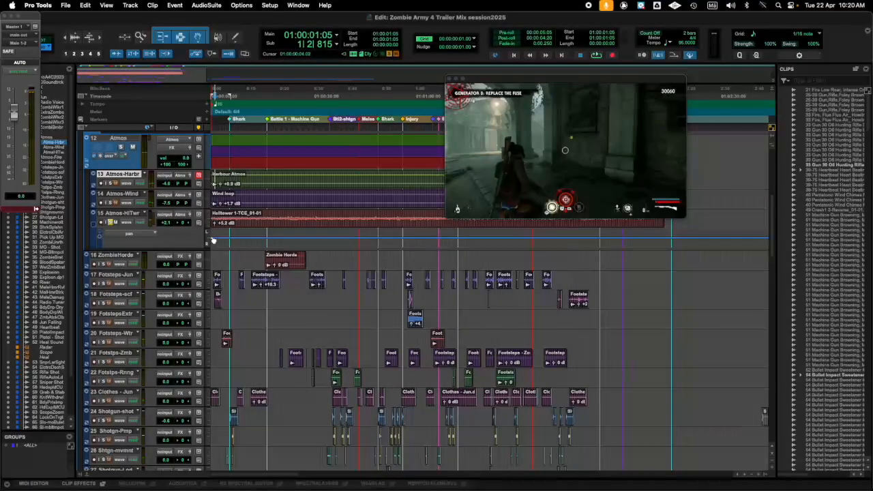
Step: Open Atmos-HlTwr's output window beside the Master 1 window and set its pan to -100
click(189, 215)
drag(30, 13, 72, 14)
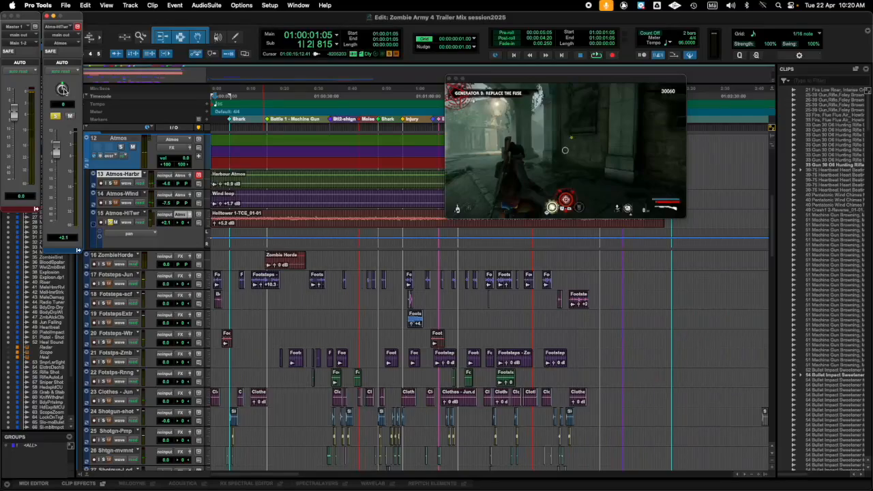
click(64, 90)
drag(64, 90, 60, 206)
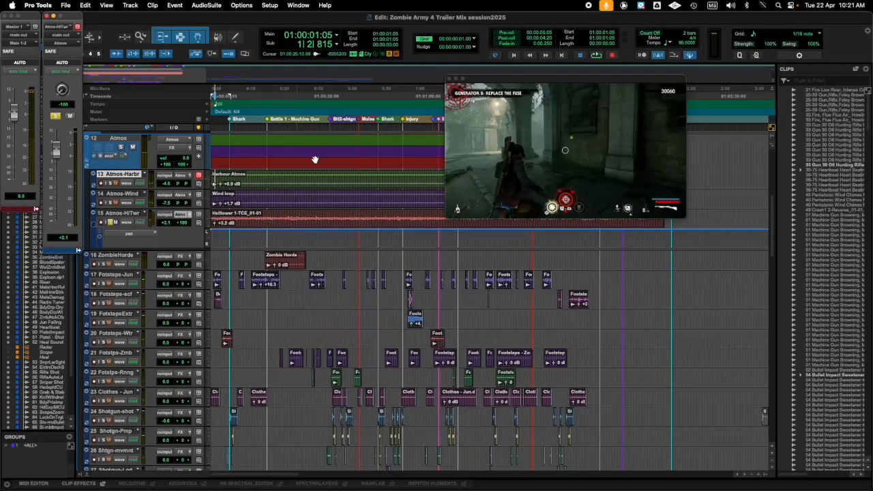
Step: Set the nudge value to 5 frames and nudge the edit cursor forward to 01:00:01:20
click(475, 47)
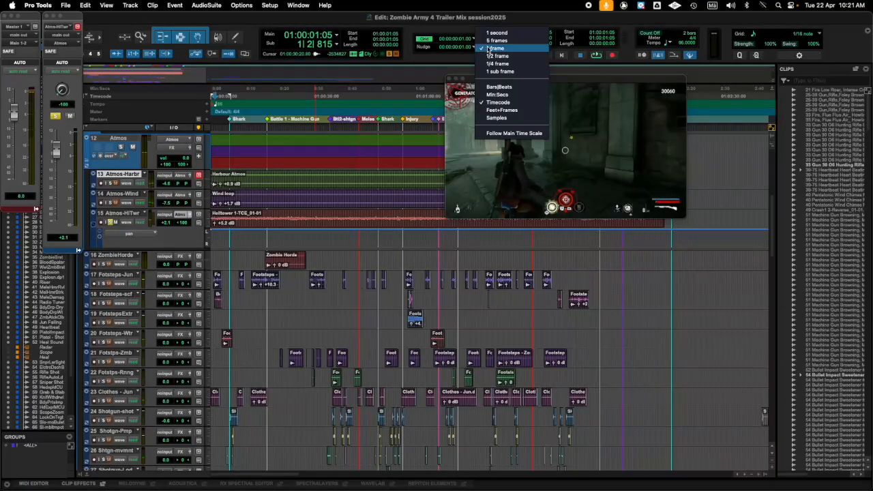
click(498, 40)
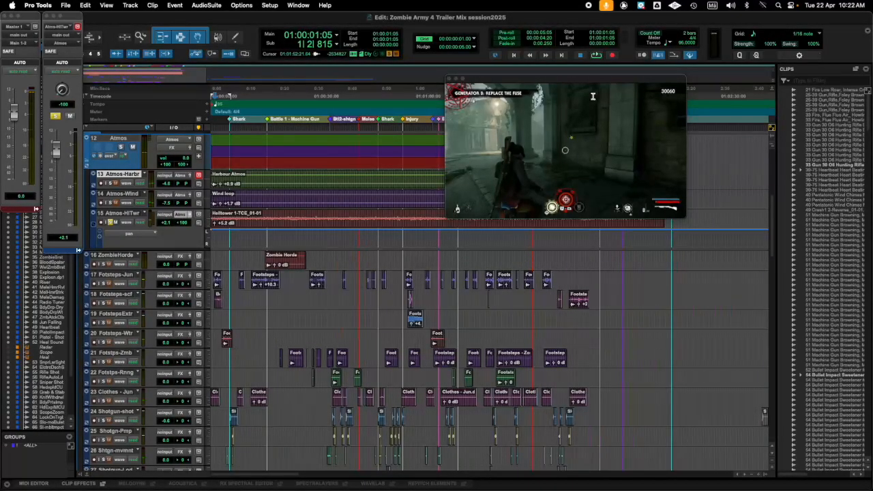
key(plus)
key(plus)
key(plus)
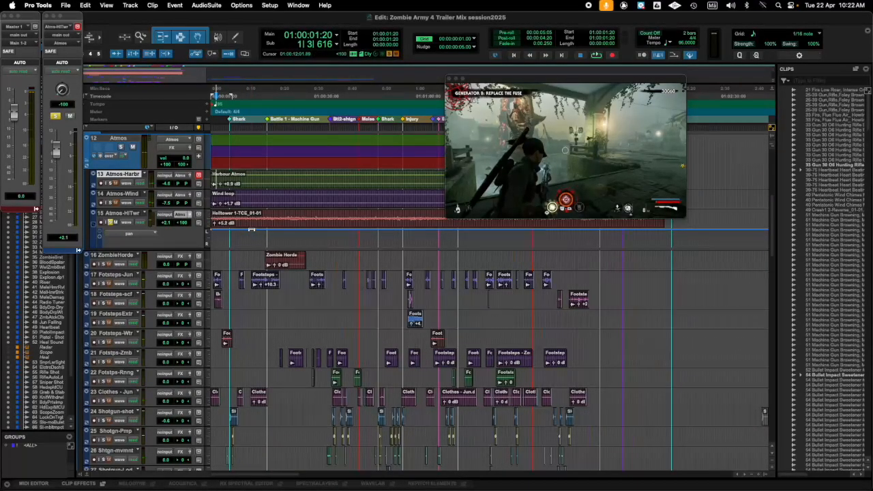
Step: Add a breakpoint at 01:00:01:20 in Atmos-HlTwr's pan lane with the Pencil tool, keeping the pan at -100
click(236, 38)
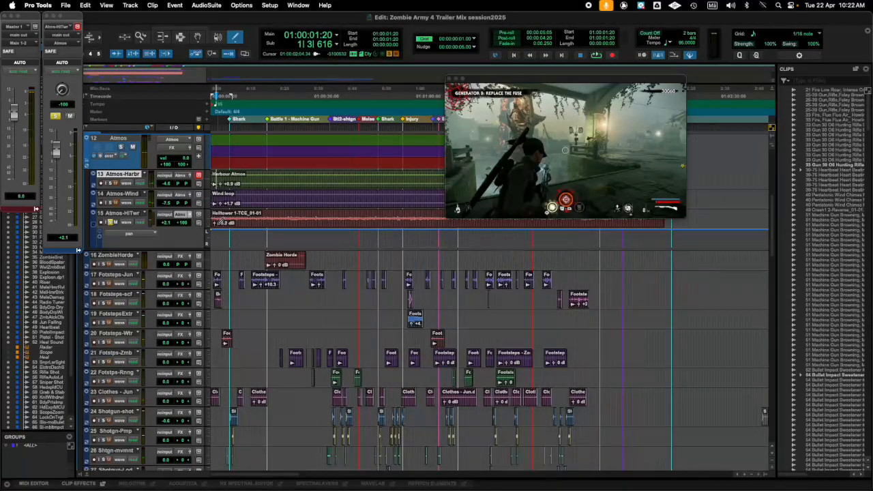
key(t)
key(t)
key(t)
key(t)
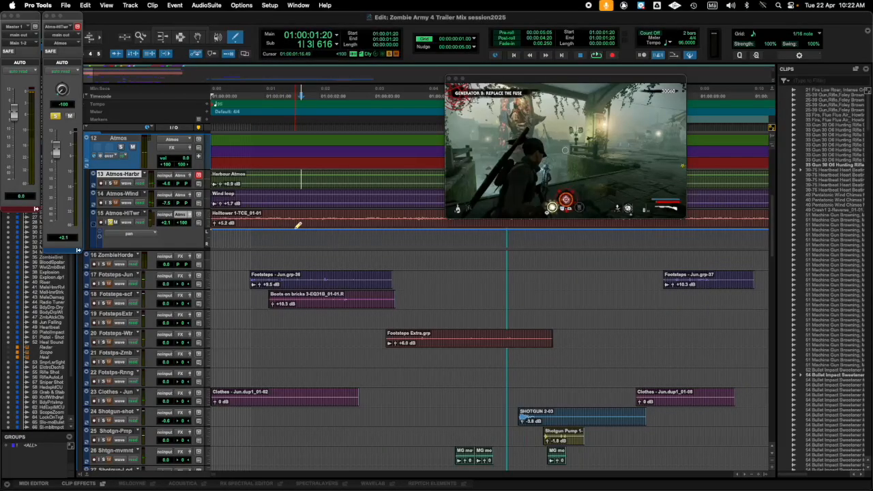
key(t)
key(t)
key(t)
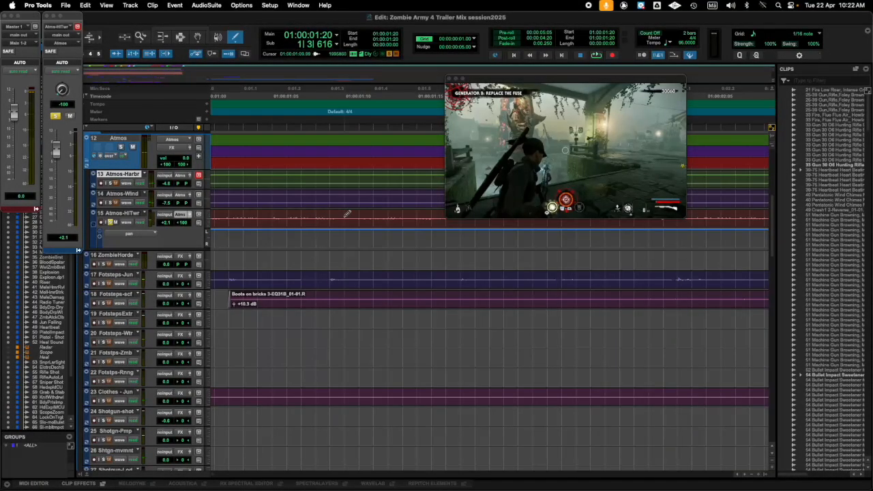
scroll(351, 214, down, 3)
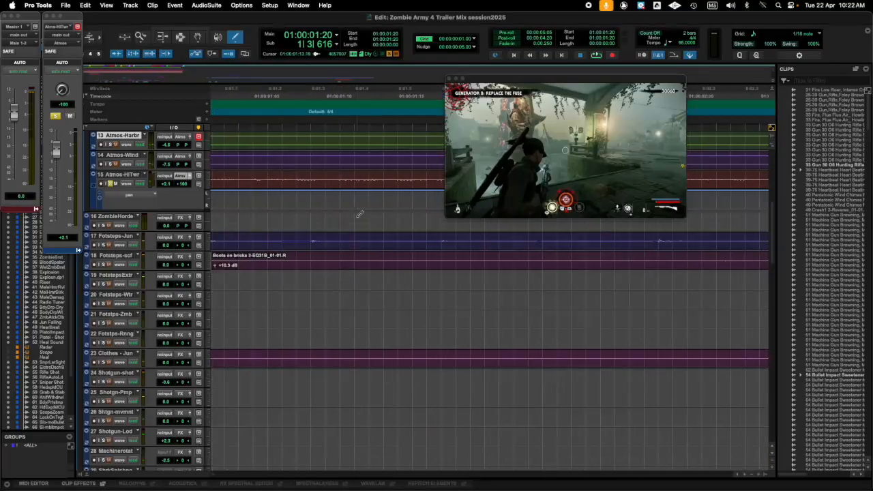
scroll(360, 214, right, 3)
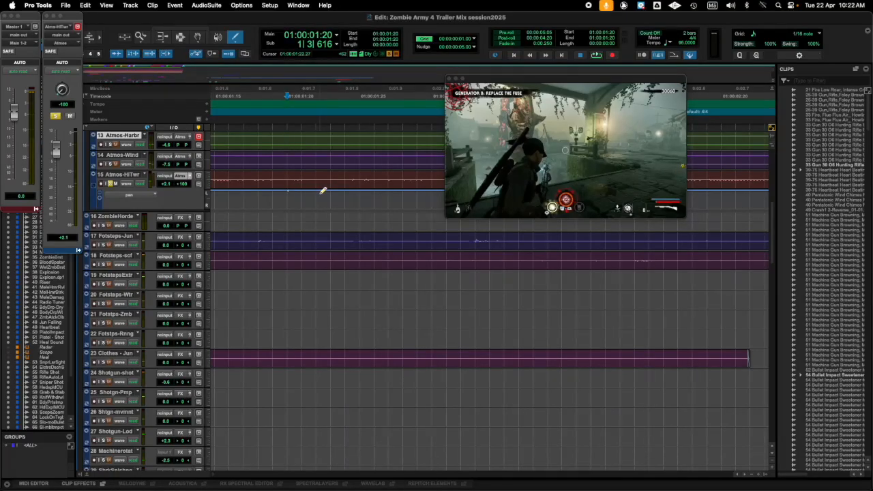
Step: Nudge the edit cursor to 01:00:02:05 and pencil in a pan breakpoint of about 23 on Atmos-HlTwr there
key(r)
key(plus)
key(plus)
key(plus)
key(plus)
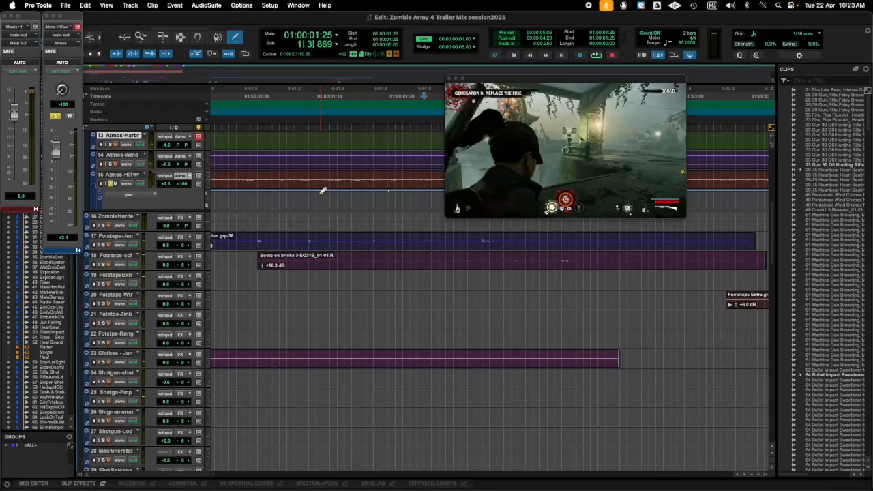
key(minus)
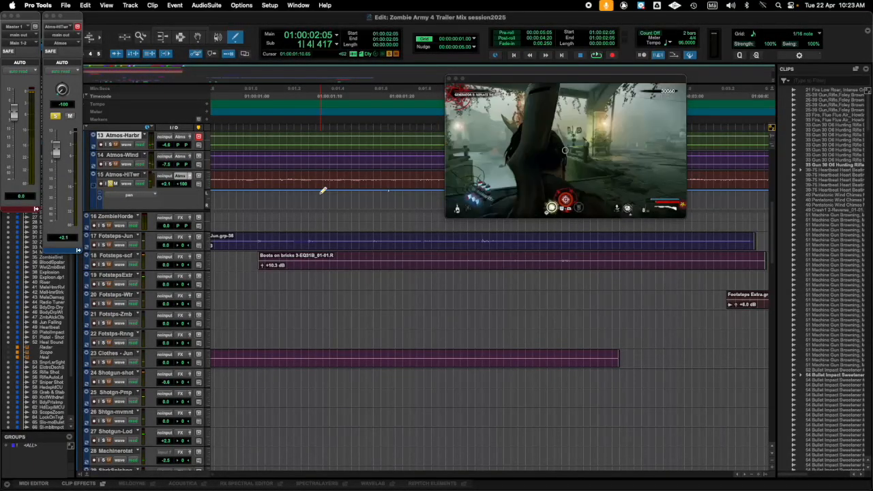
scroll(403, 196, right, 5)
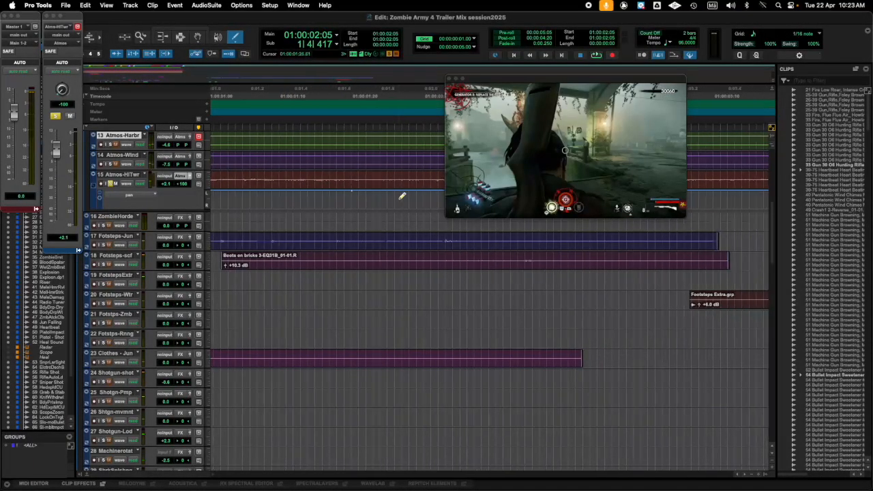
click(347, 202)
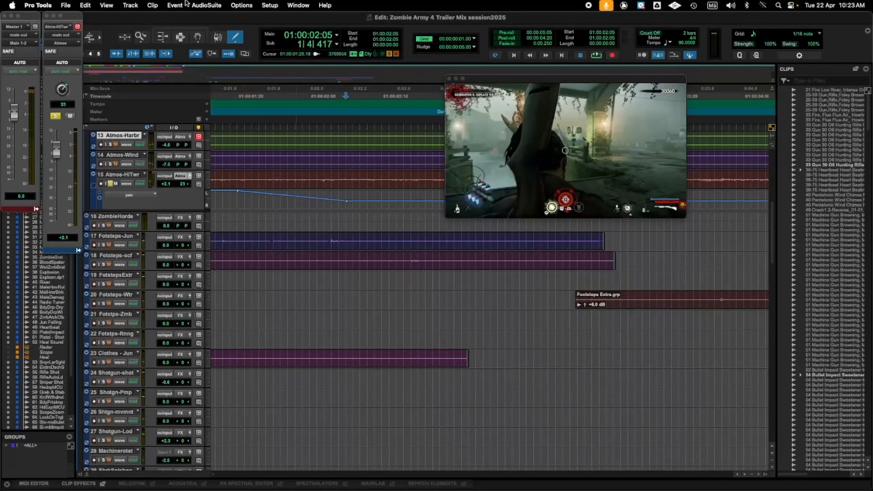
Step: With the Smart Tool, move Atmos-HlTwr's pan breakpoints to 0 at 01:00:02:05 and about 40 left at 01:00:01:20
key(super+7)
drag(347, 203, 347, 199)
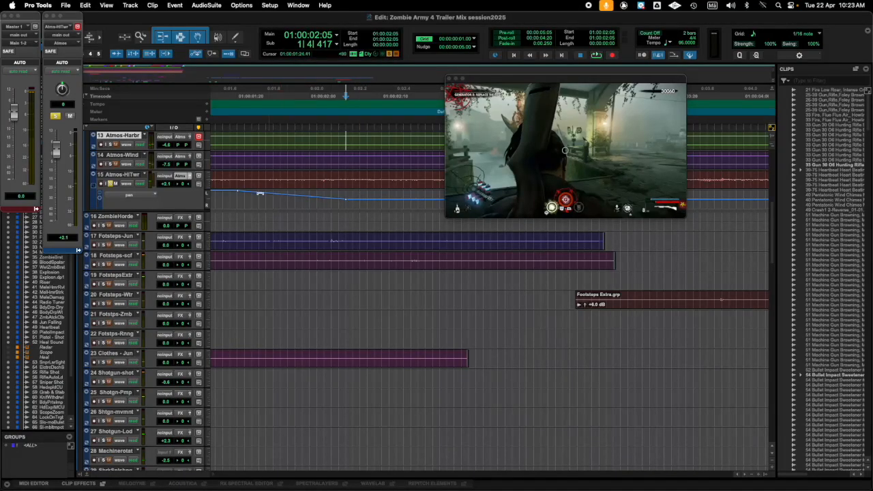
shift+click(239, 195)
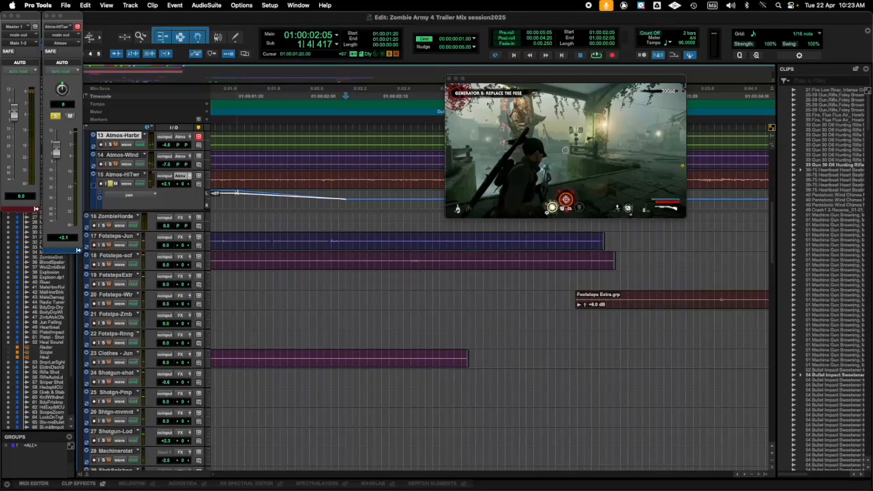
drag(236, 193, 236, 195)
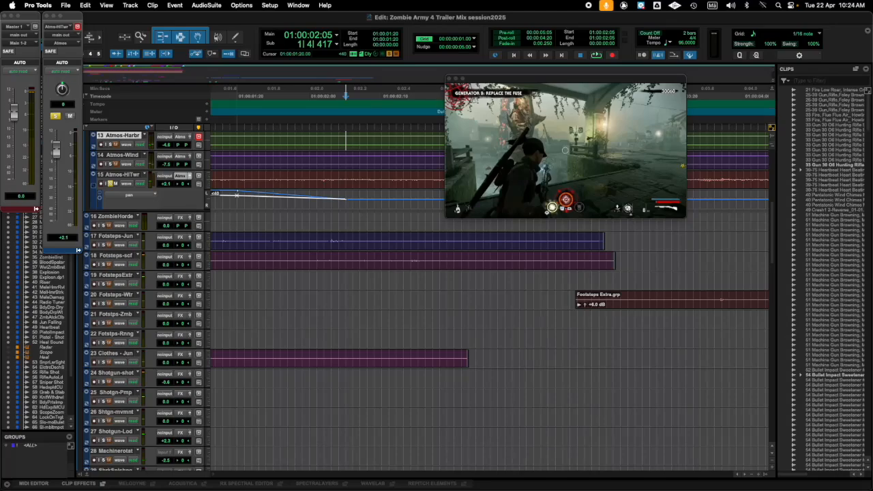
Step: Play Atmos-HlTwr from the session start to about 01:00:04:13 to check the drawn pan move
click(365, 206)
click(360, 200)
key(Return)
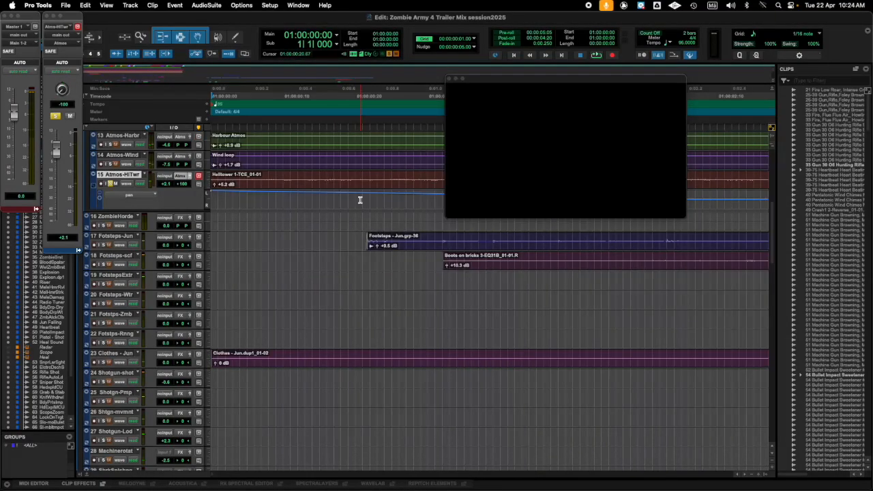
key(space)
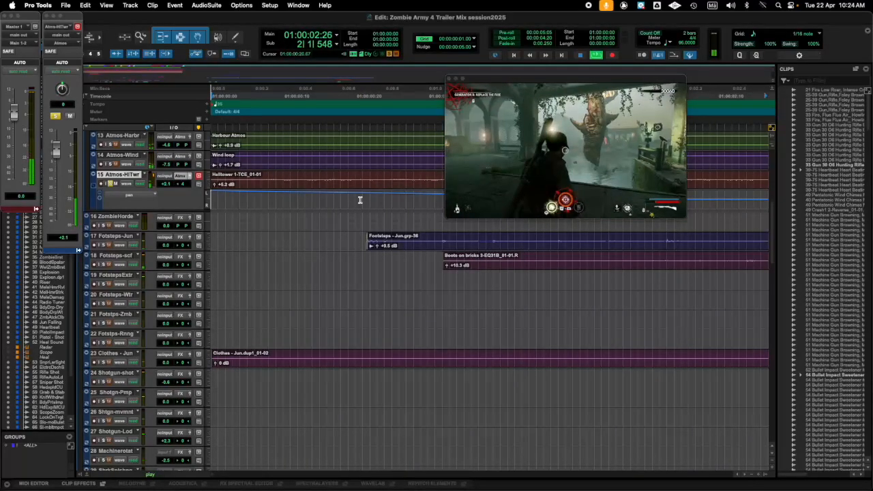
key(space)
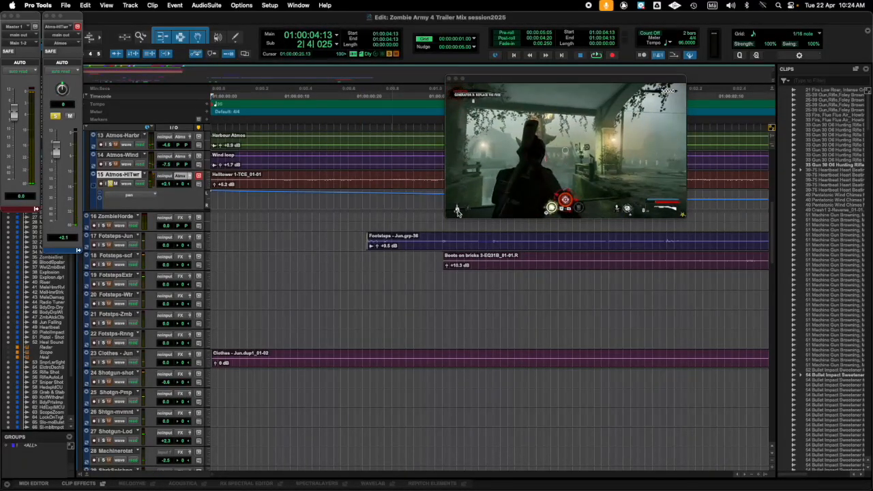
Step: Using the Pencil tool's Line shape, add a pan breakpoint of about 19 on Atmos-HlTwr at about 01:00:02:16
scroll(430, 201, right, 5)
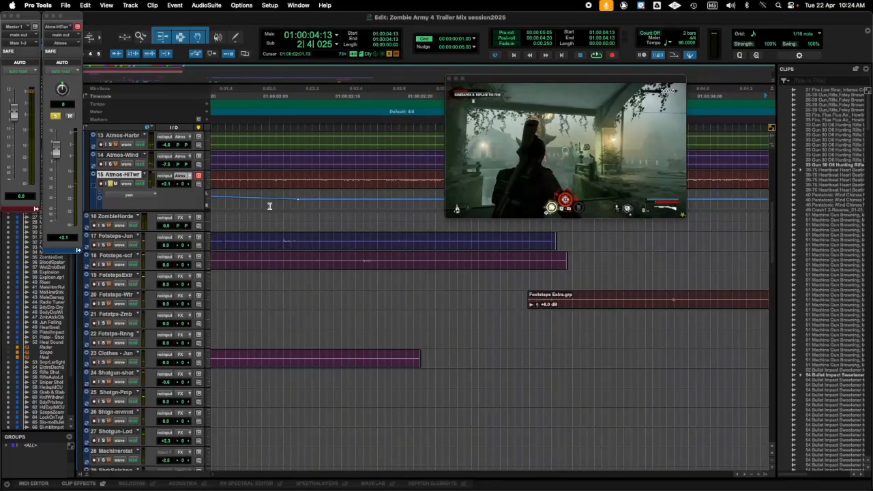
click(289, 198)
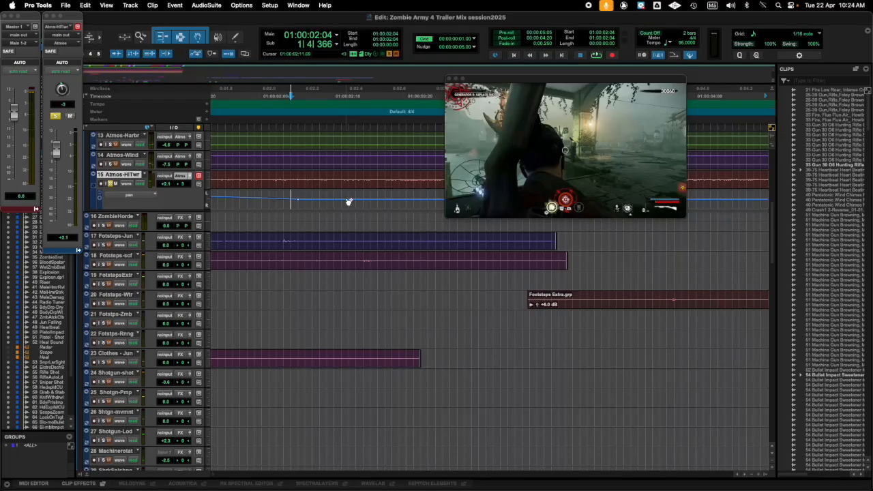
click(236, 37)
click(235, 38)
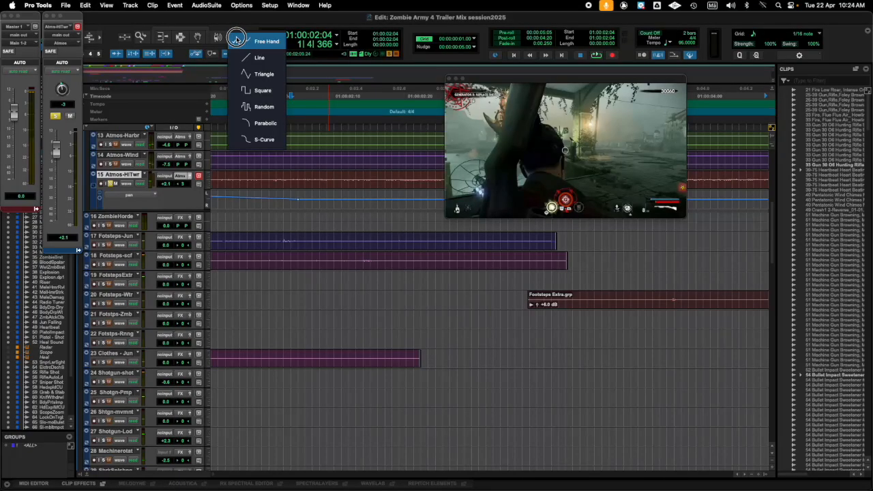
click(255, 64)
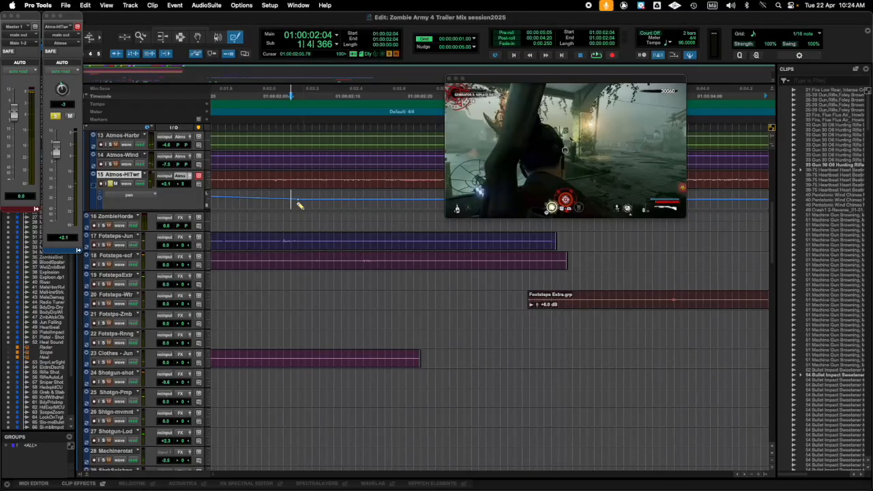
key(space)
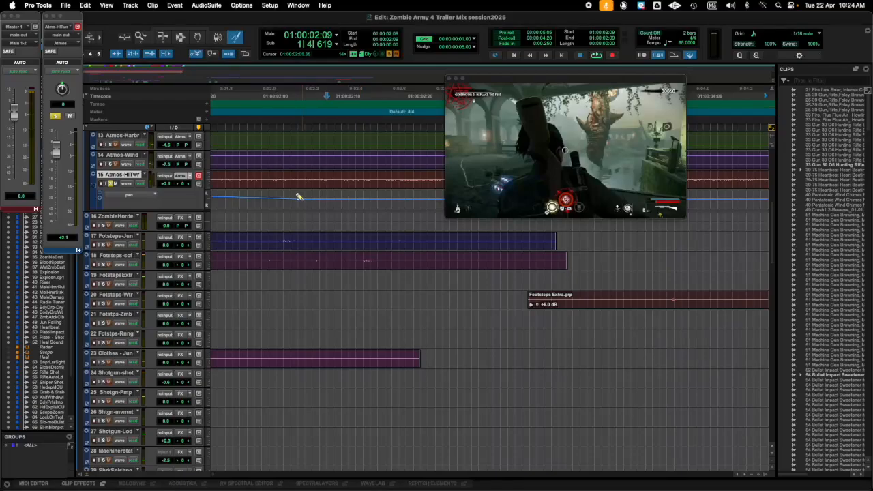
drag(297, 197, 380, 199)
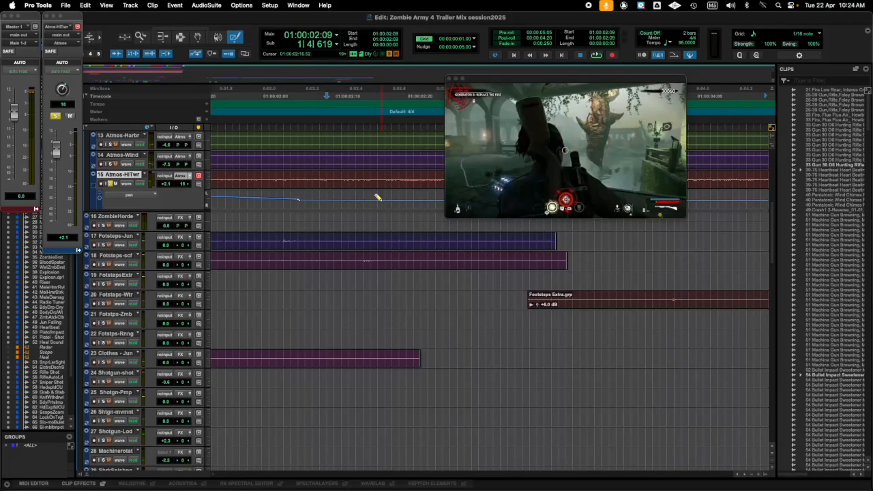
click(299, 199)
click(378, 198)
Step: Move the video window clear of Atmos-HlTwr's pan lane and pencil in a pan breakpoint of about 30 at 01:00:03:04
key(KP_Add)
key(KP_Add)
key(KP_Add)
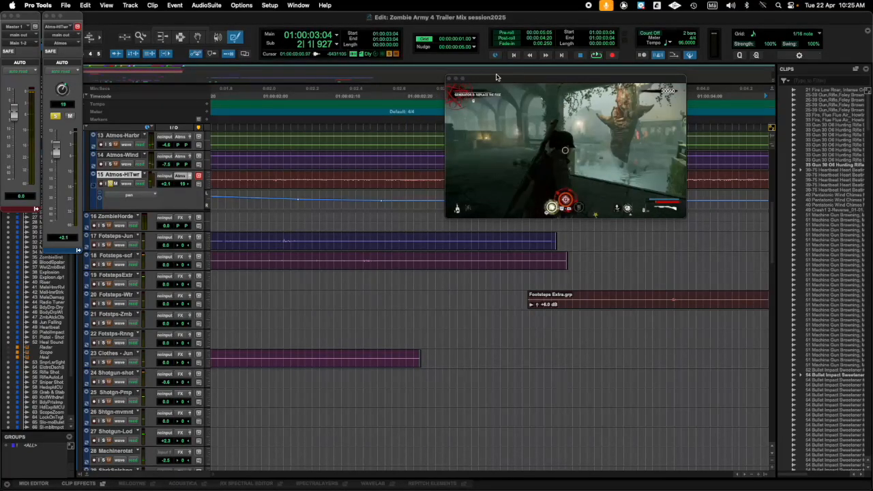
drag(496, 75, 437, 250)
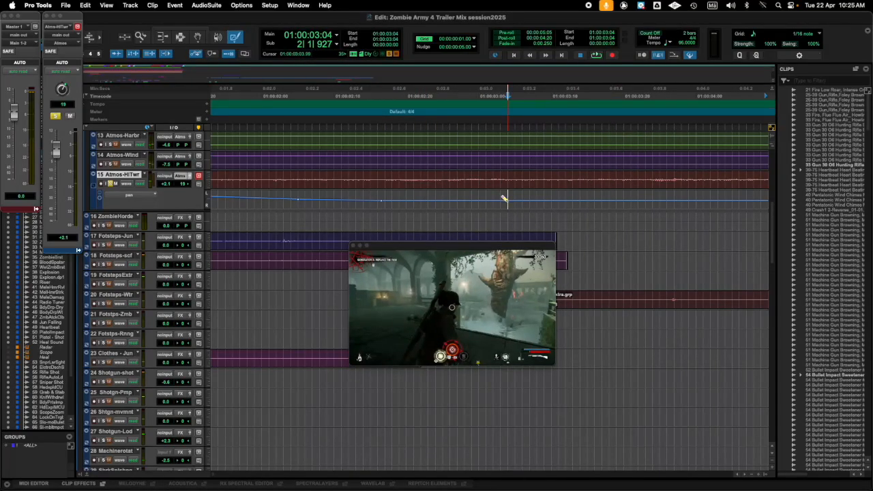
click(505, 202)
drag(509, 202, 509, 197)
key(super+z)
click(506, 199)
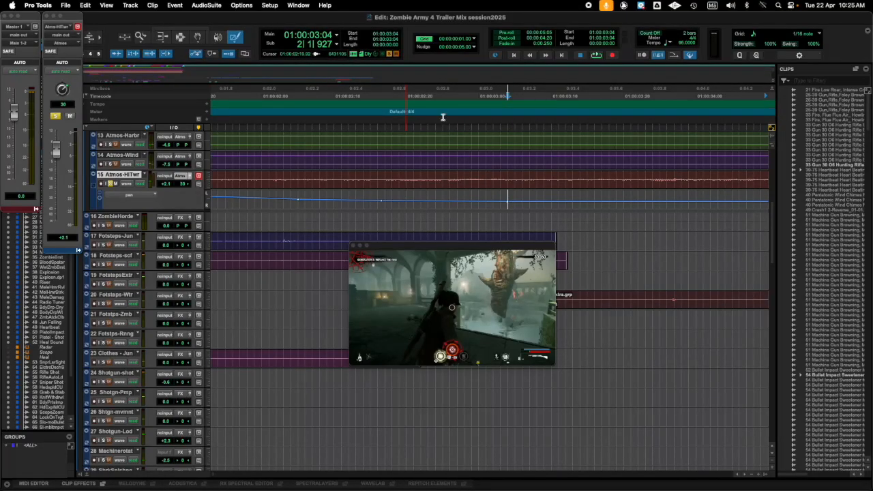
Step: Play on to 01:00:04:04, add a pan breakpoint there on Atmos-HlTwr, and adjust it to 0 with the Grabber tool
key(space)
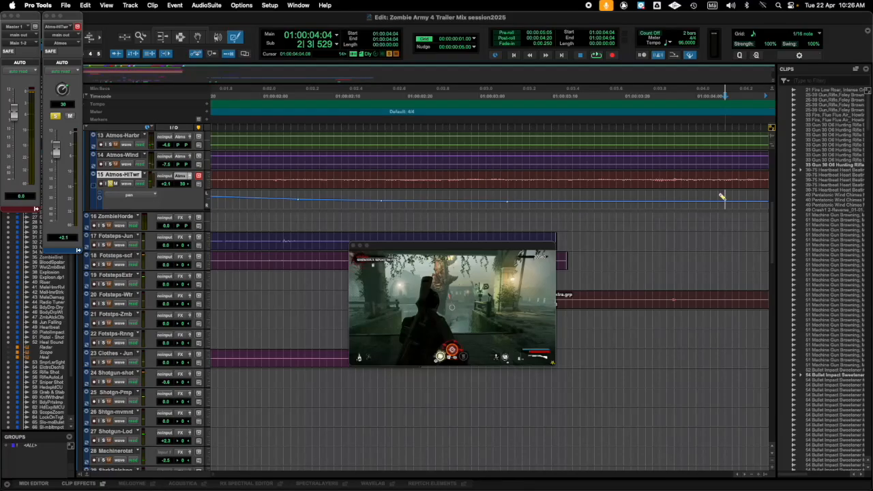
click(198, 40)
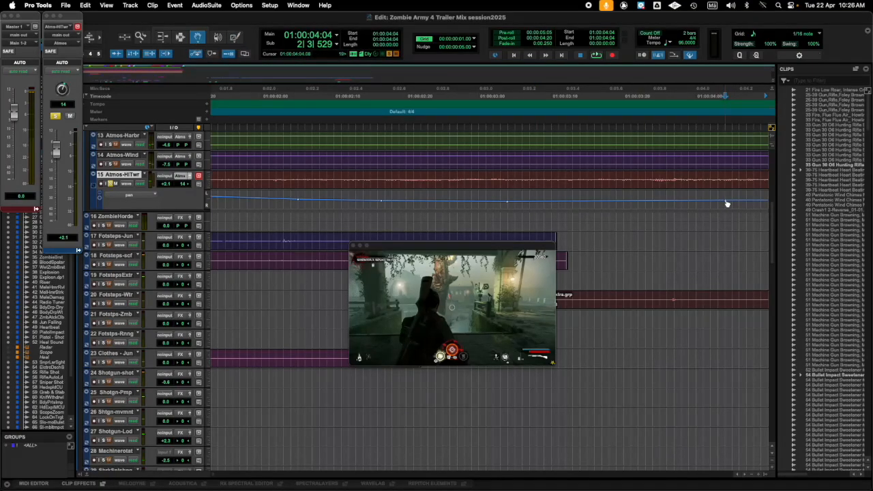
drag(724, 200, 725, 200)
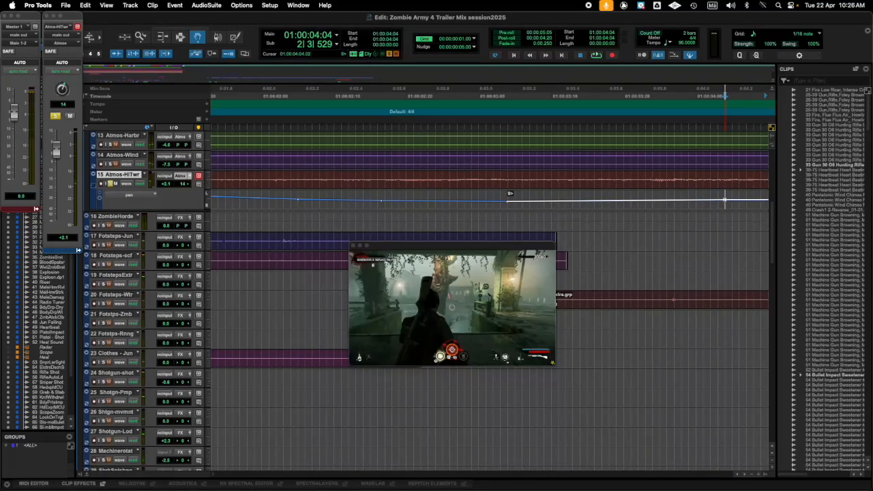
drag(725, 200, 724, 199)
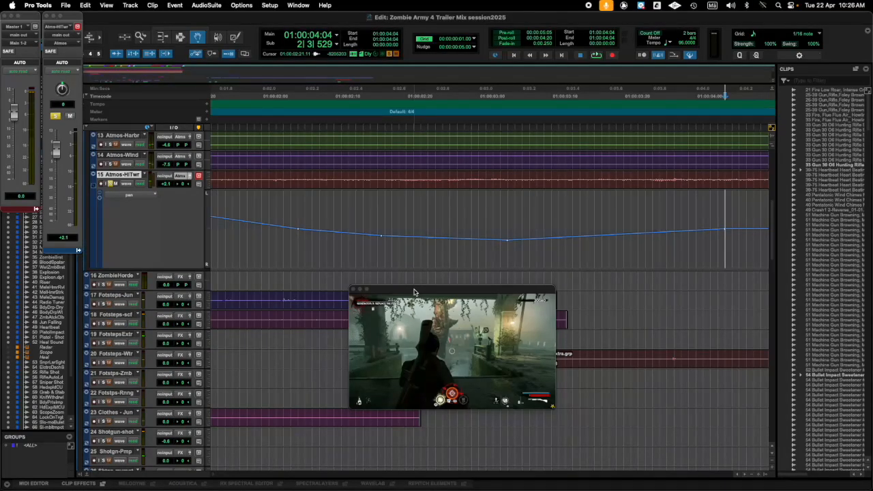
Step: Zoom out and play Atmos-HlTwr from the session start to about 01:00:09:05 to check the pan against the picture
key(r)
key(r)
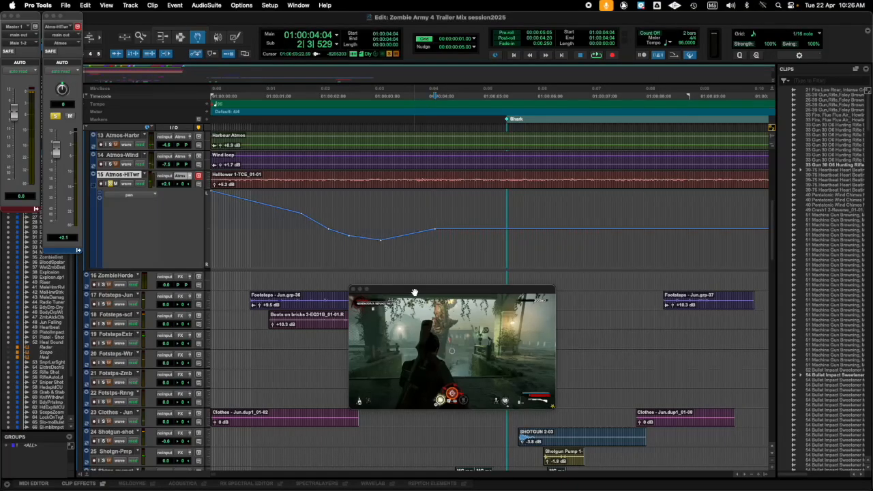
key(Return)
key(space)
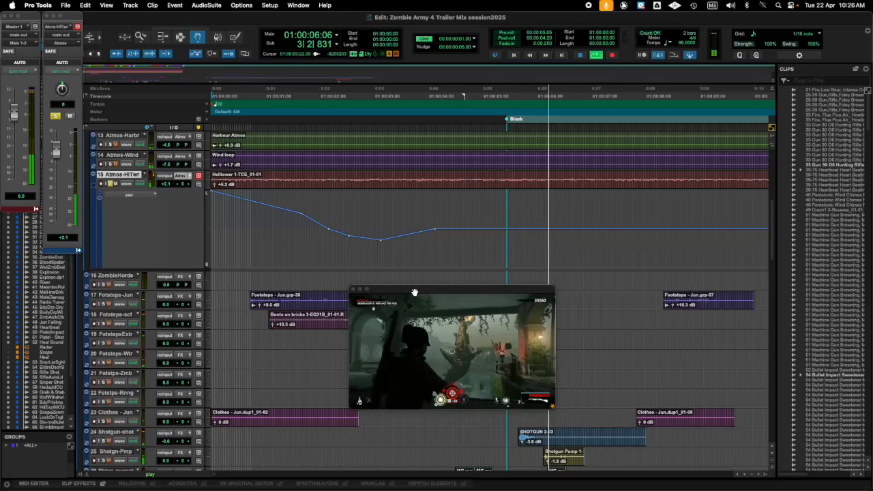
key(space)
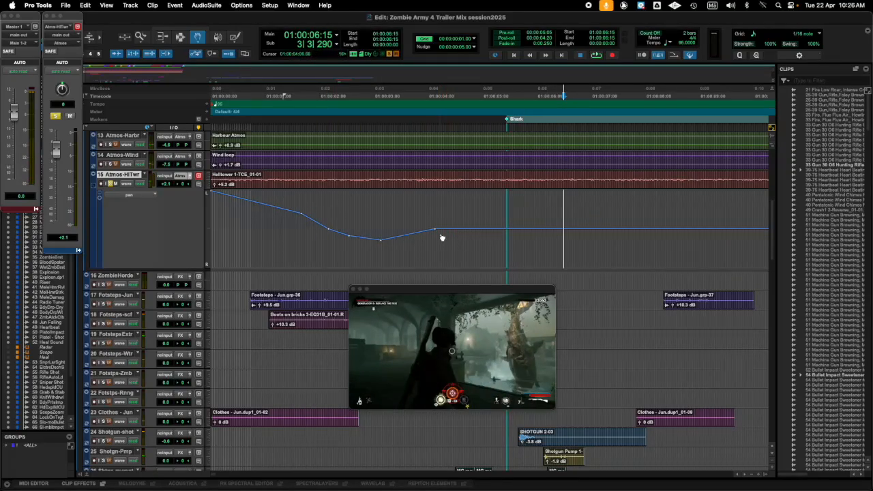
key(space)
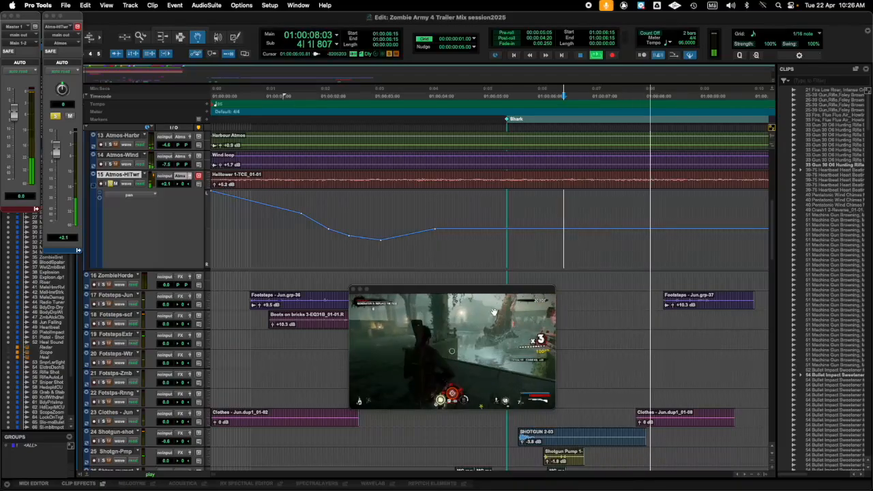
key(space)
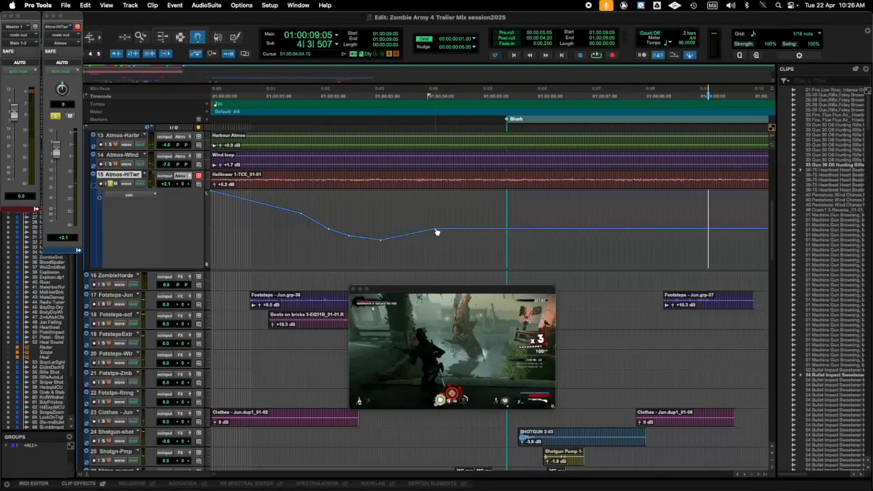
Step: Locate the picture change at 01:00:08:04 and pencil in a pan breakpoint of about 19 on Atmos-HlTwr there
key(F6+F7)
click(434, 227)
key(space)
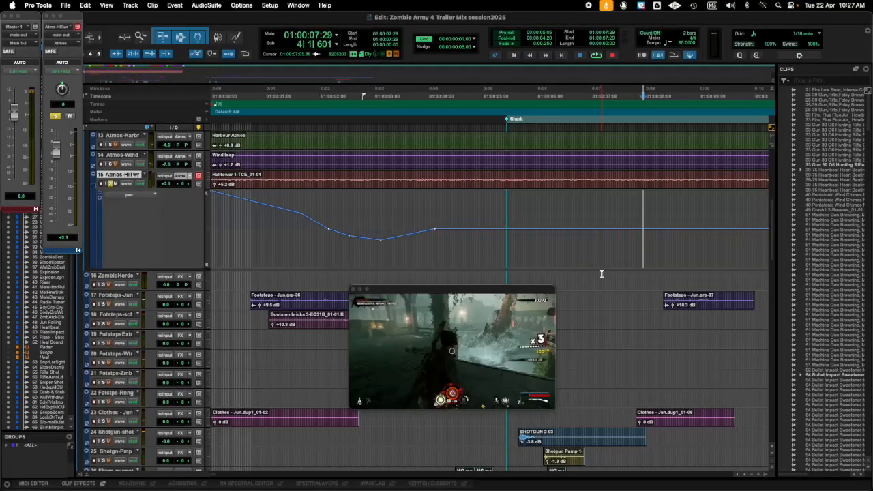
key(space)
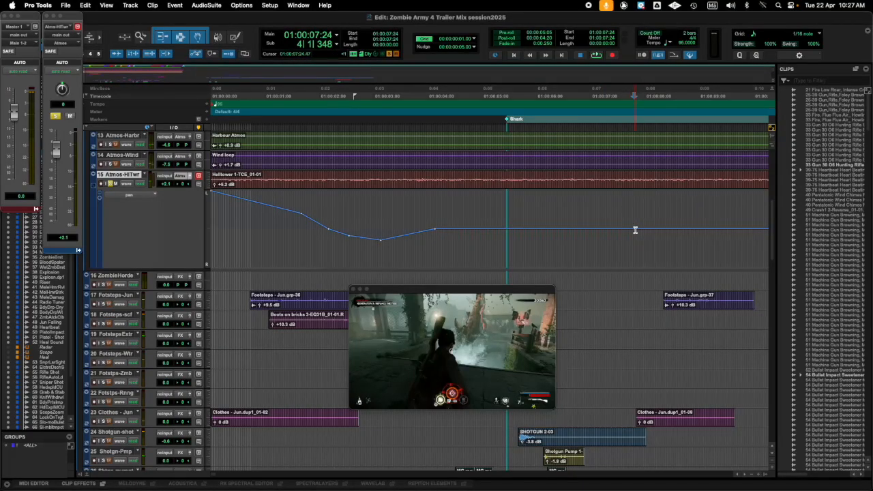
key(KP_Add)
key(KP_Add)
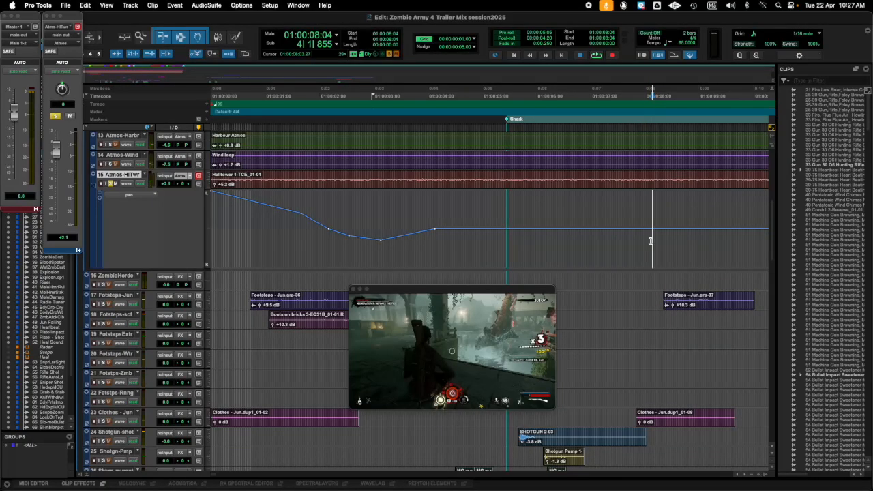
click(235, 37)
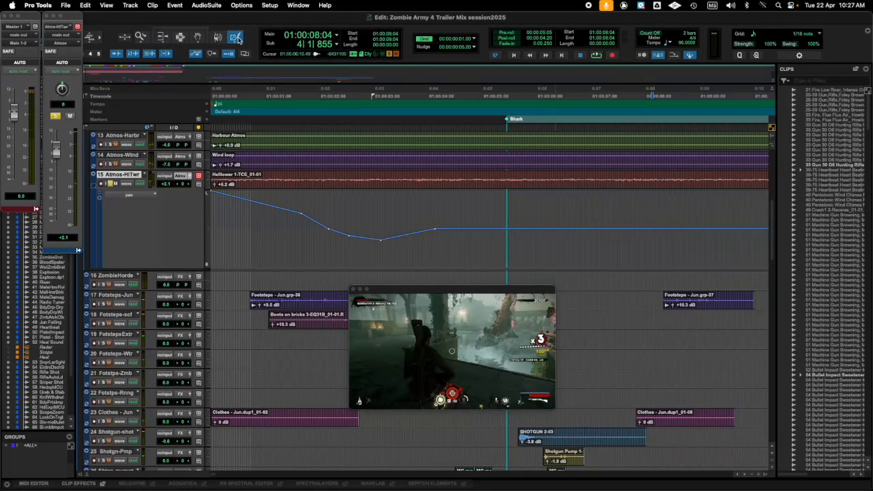
click(648, 234)
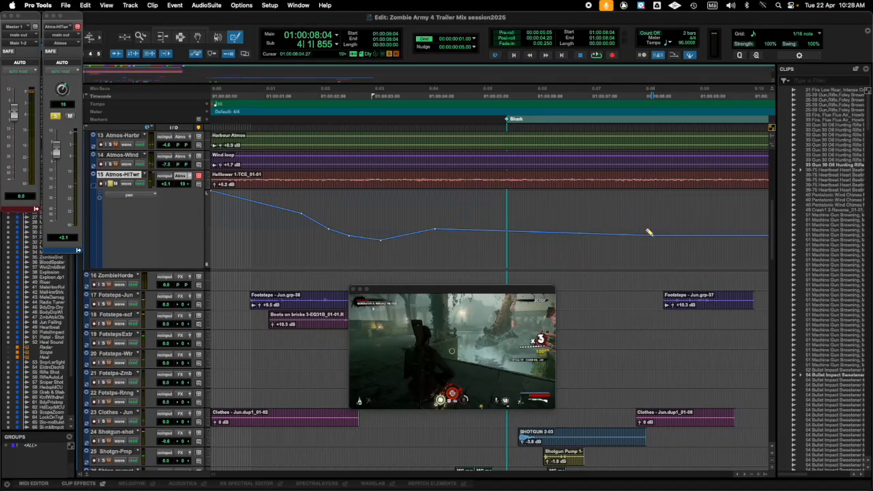
Step: Play onward and pencil in Atmos-HlTwr pan breakpoints of about 1 near 01:00:09:27 and about -40 at 01:00:12:06
key(space)
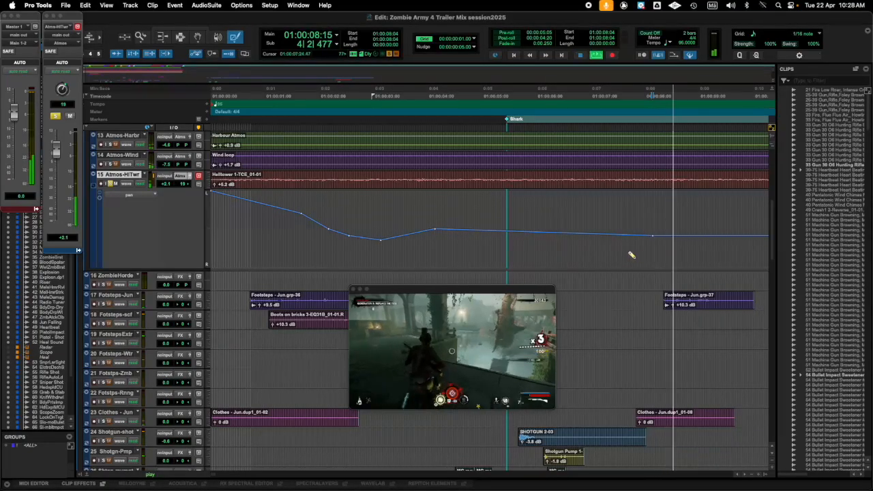
key(space)
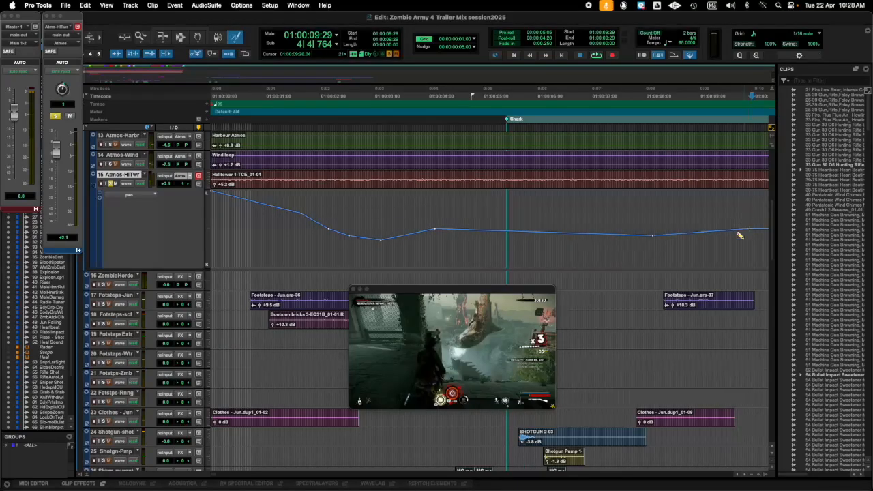
scroll(739, 233, right, 5)
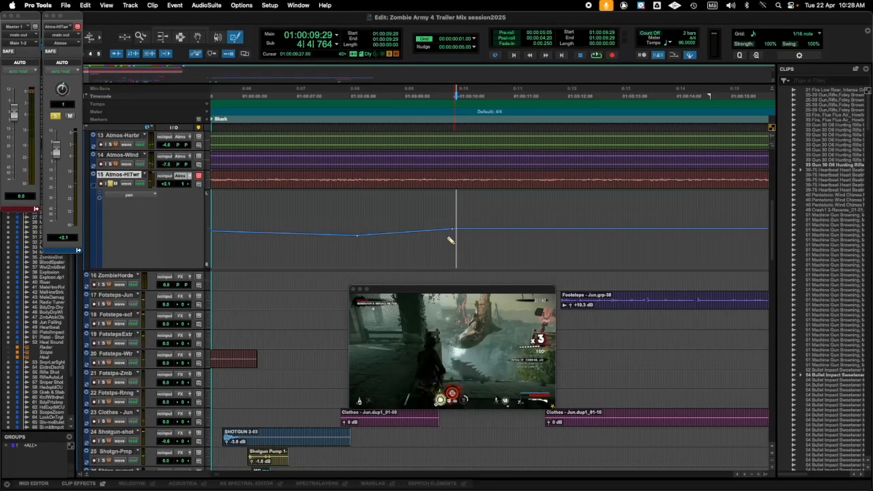
key(space)
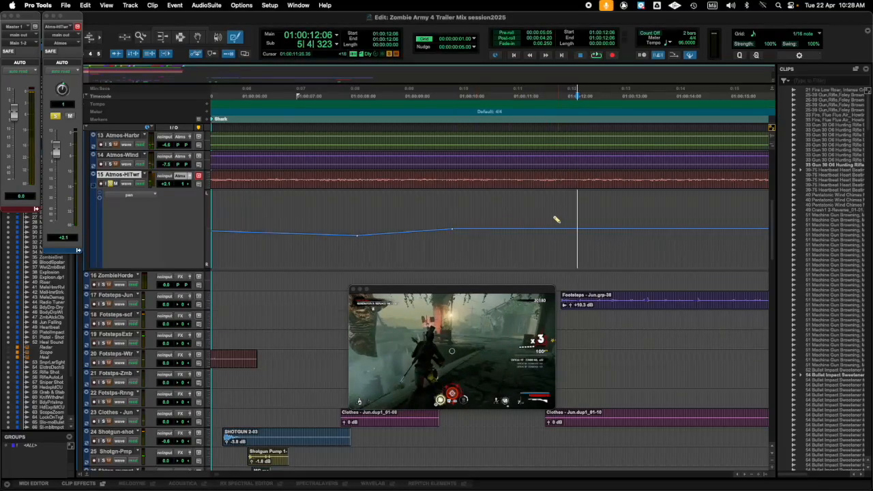
click(575, 212)
Step: Continue playback and pencil in Atmos-HlTwr pan breakpoints of about -88 near 01:00:13:25 and about 15 at 01:00:17:22
key(space)
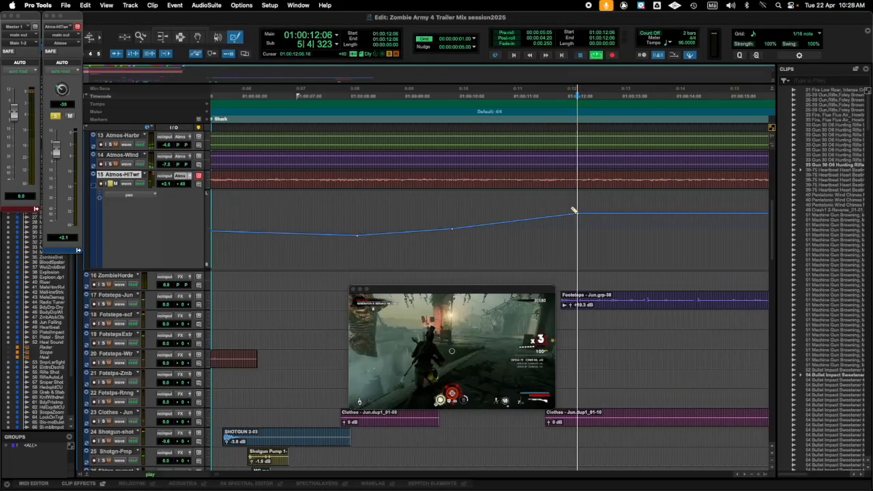
click(662, 193)
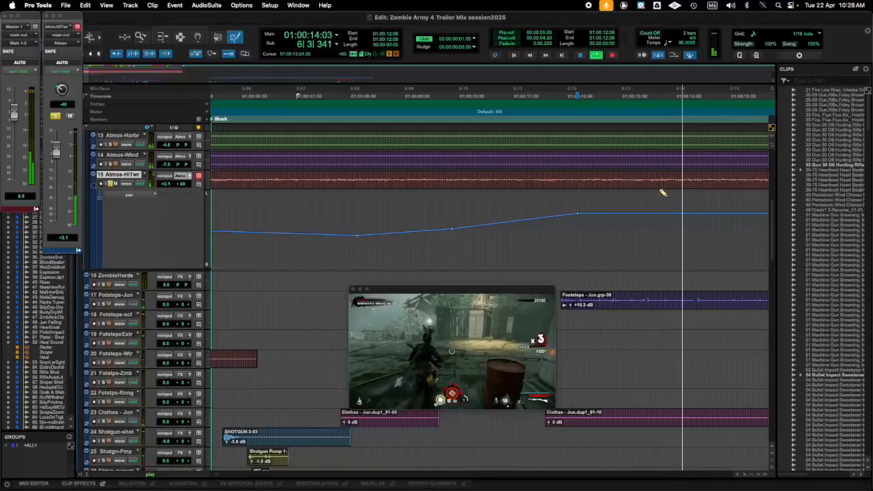
key(space)
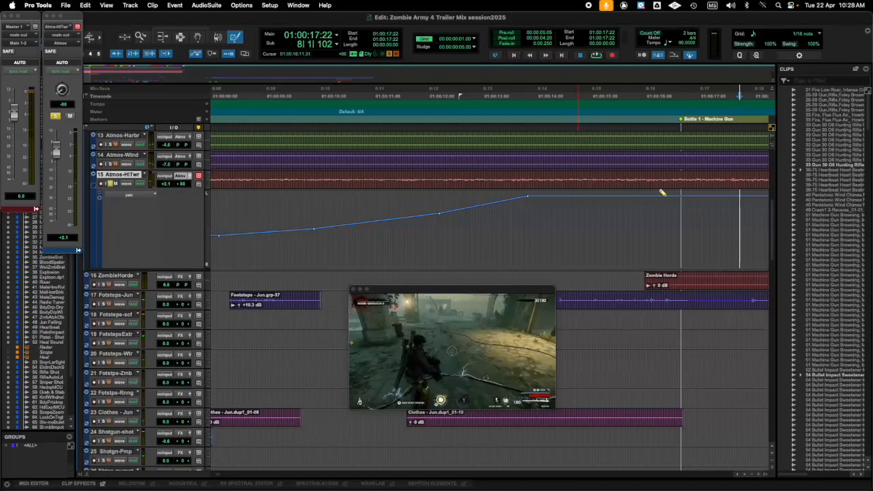
click(736, 234)
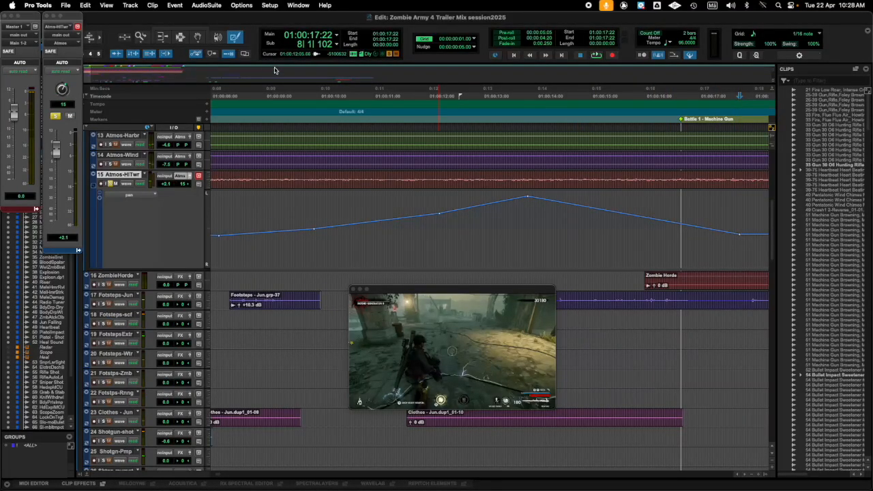
Step: Play Atmos-HlTwr from the session start to about 01:00:17:10 to review the whole drawn pan automation
key(Return)
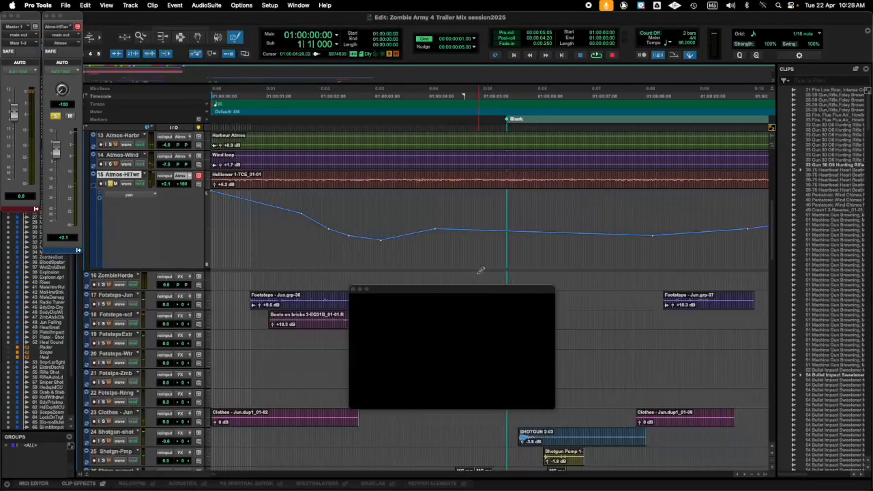
key(space)
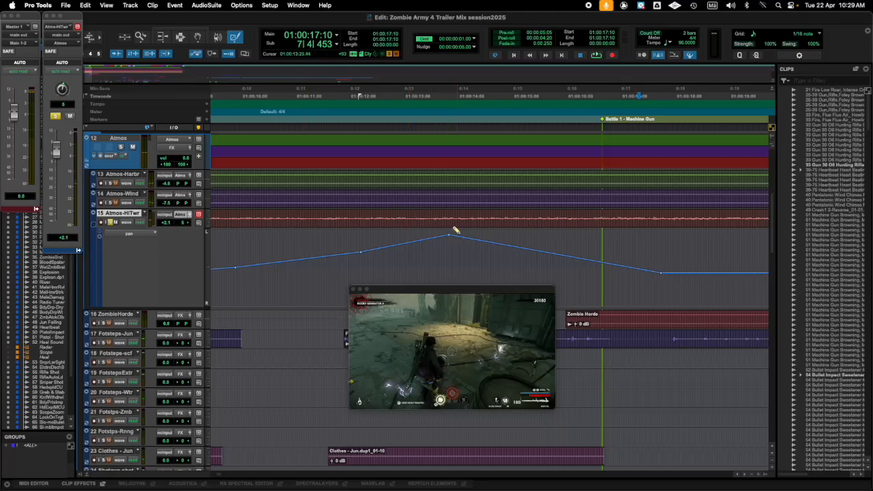
Step: Delete Atmos-HlTwr's pan breakpoint at 01:00:12:06 and switch to the Smart Tool
alt+click(362, 252)
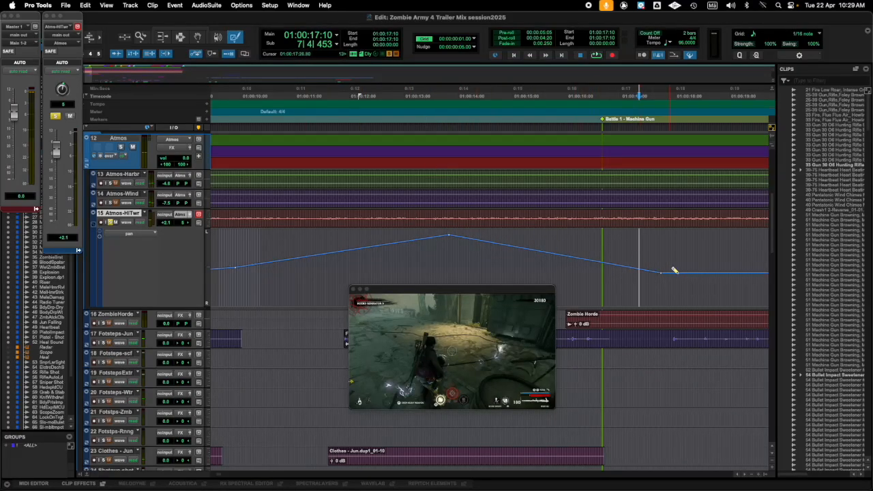
click(179, 32)
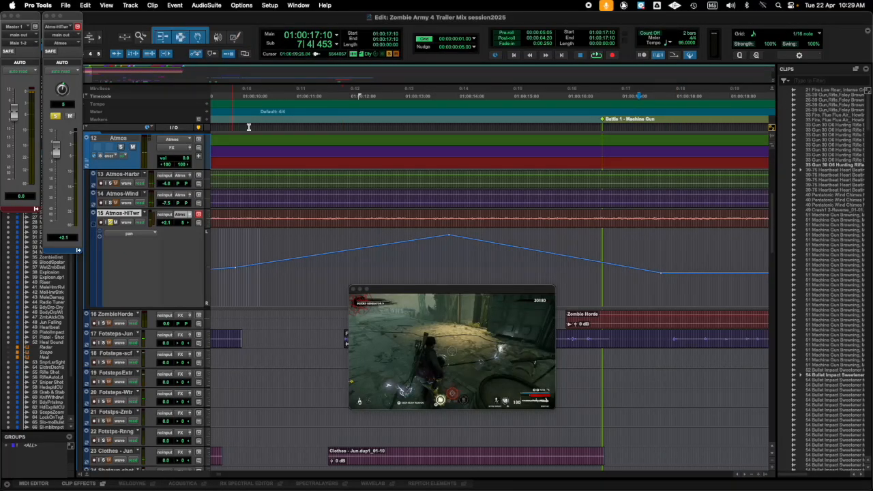
Step: Add an Atmos-HlTwr pan breakpoint of about -39 near 01:00:11:21 and switch to the Pencil tool
click(334, 253)
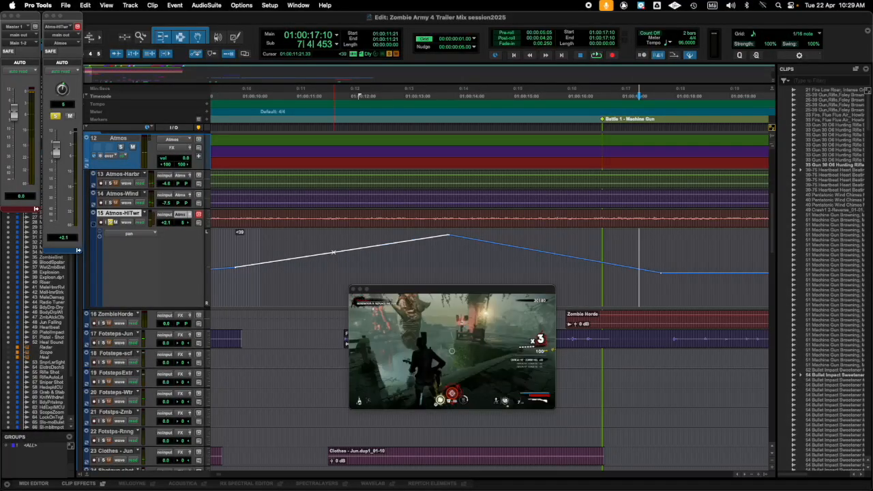
drag(333, 253, 333, 251)
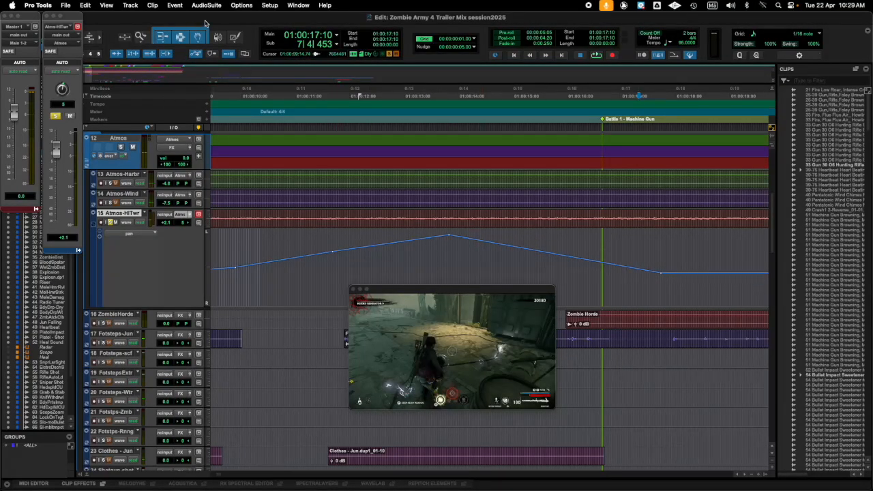
click(234, 38)
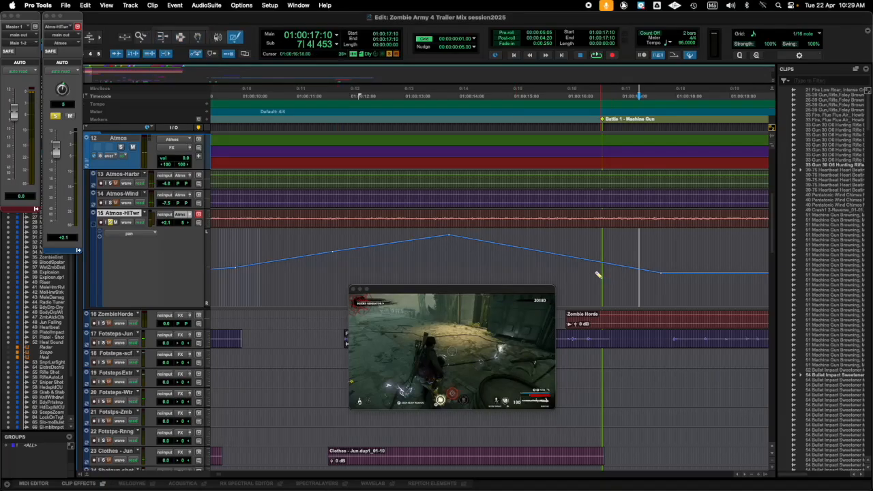
Step: Play to about 01:00:30:12 and pencil in Atmos-HlTwr pan breakpoints near 01:00:30:02 and of about -20 near 01:00:31:17
key(space)
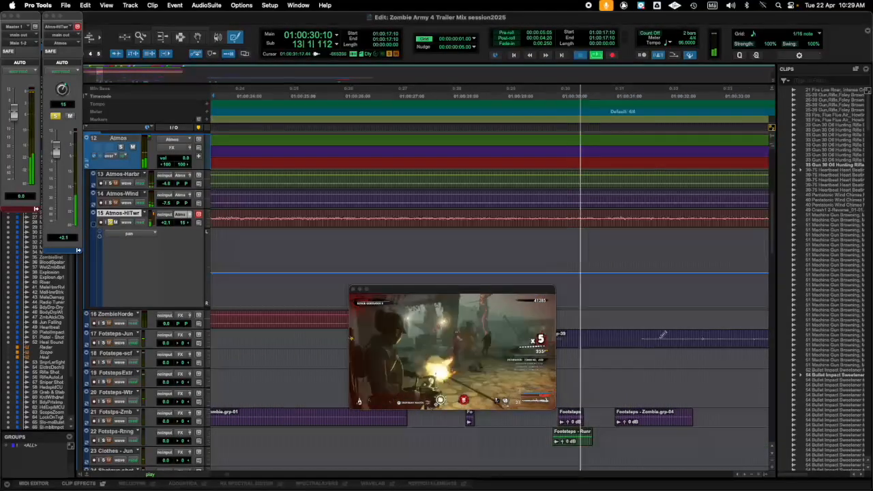
key(space)
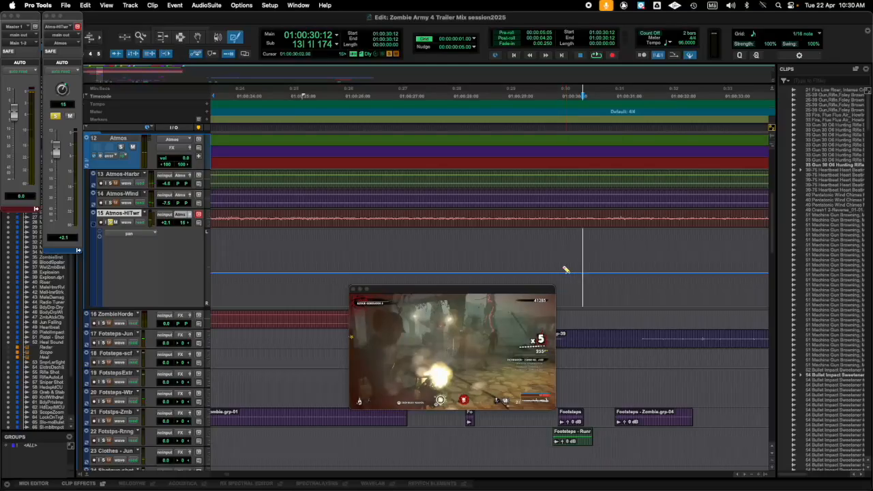
click(645, 258)
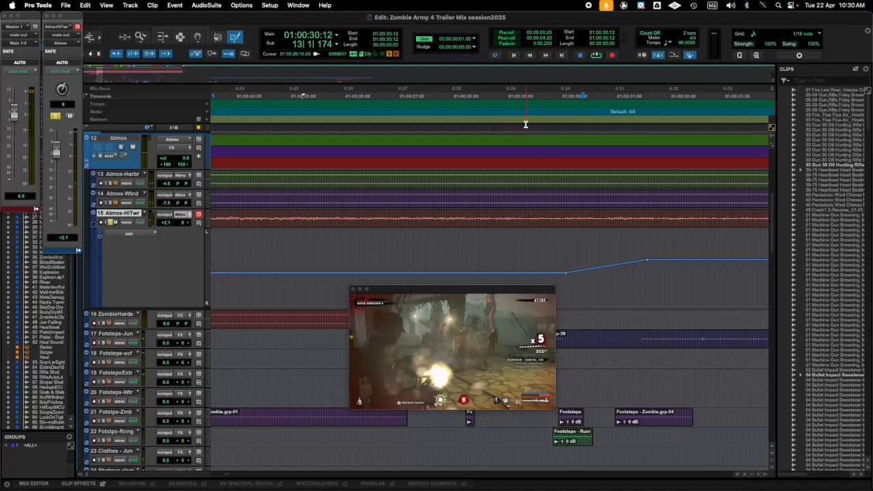
Step: Replay from 01:00:29:11 and replace the pan breakpoint near 01:00:30:02 with one of about 15 near 01:00:29:01
key(space)
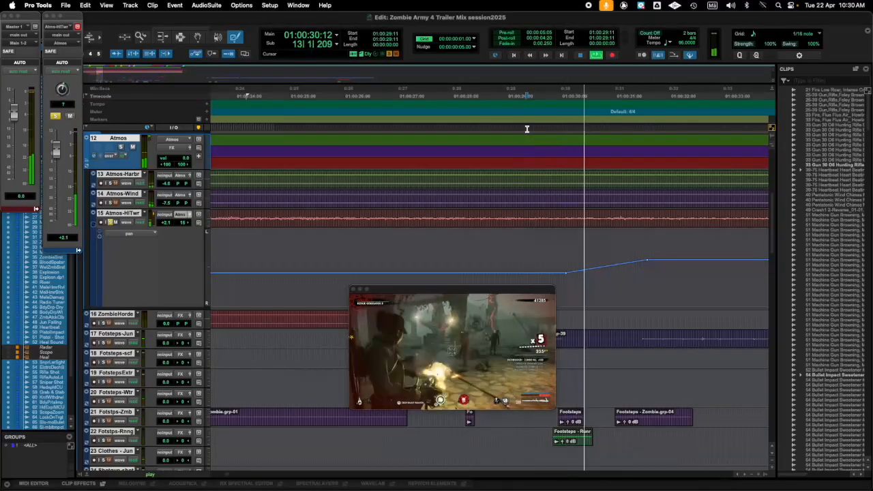
key(space)
click(507, 273)
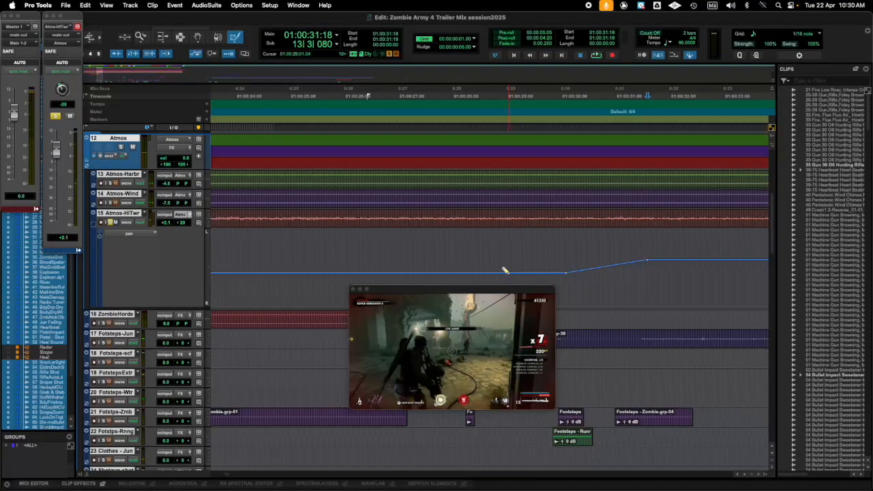
alt+click(567, 270)
Step: Replay from 01:00:27:21, pencil in a pan breakpoint of about 2 near 01:00:30:23, and delete the one near 01:00:31:17
key(space)
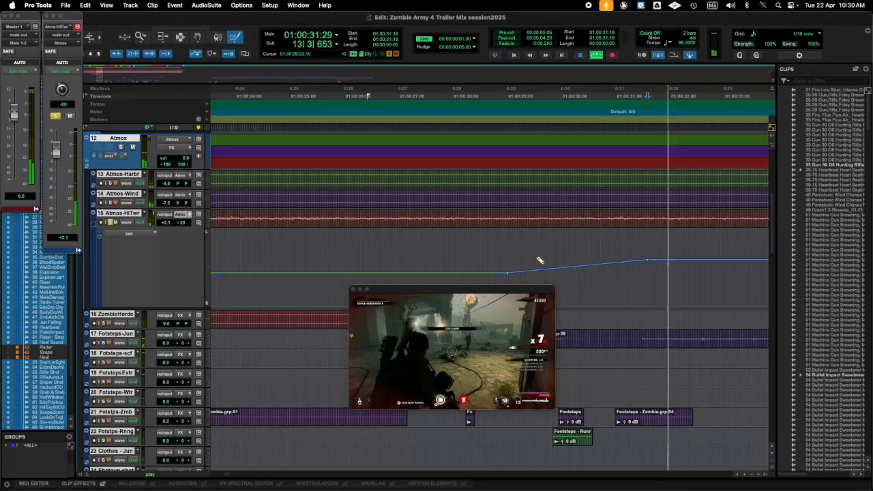
click(437, 96)
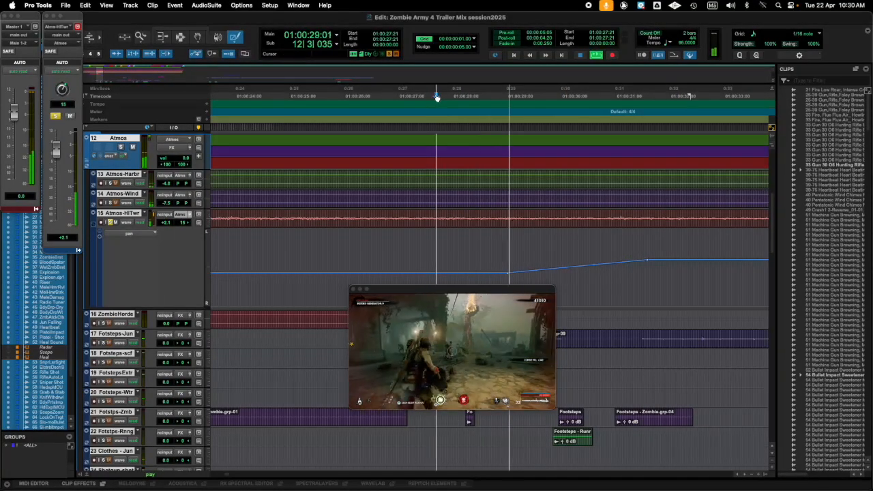
key(space)
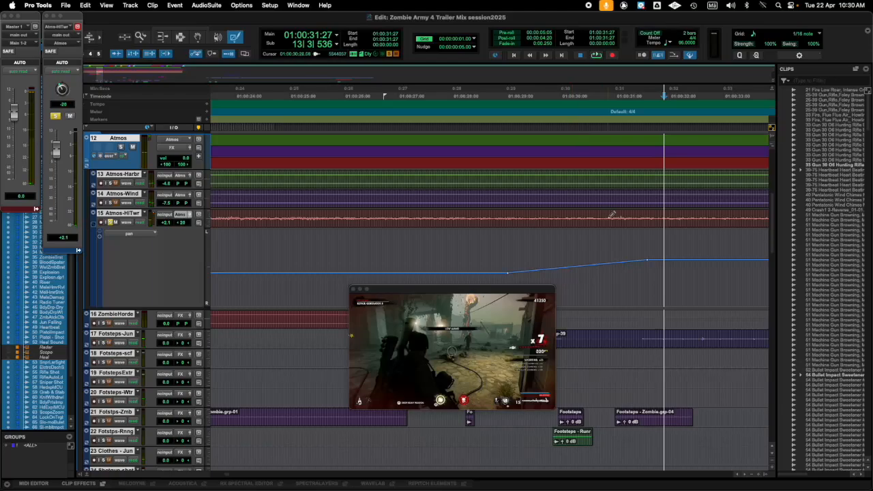
click(604, 268)
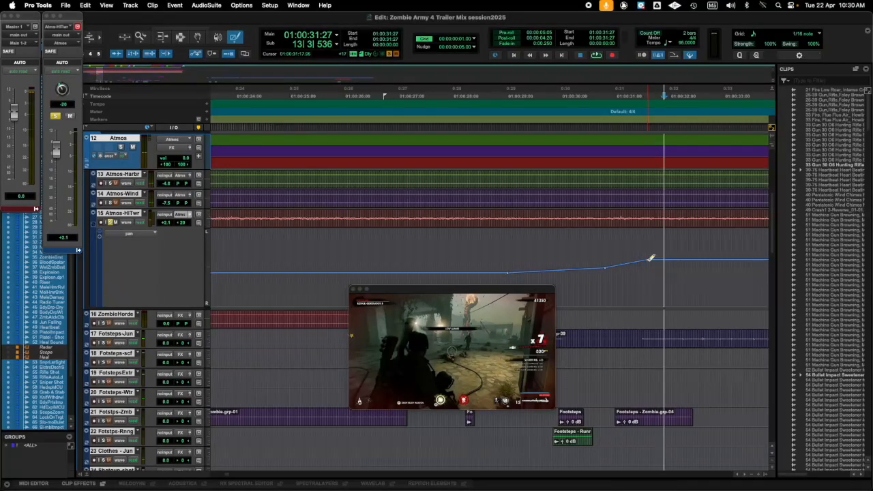
key(super+z)
Step: Play onward, move the video window clear of the pan lane, and pencil in breakpoints at the Battle 2 - shotgun marker and near 01:00:37:00
key(space)
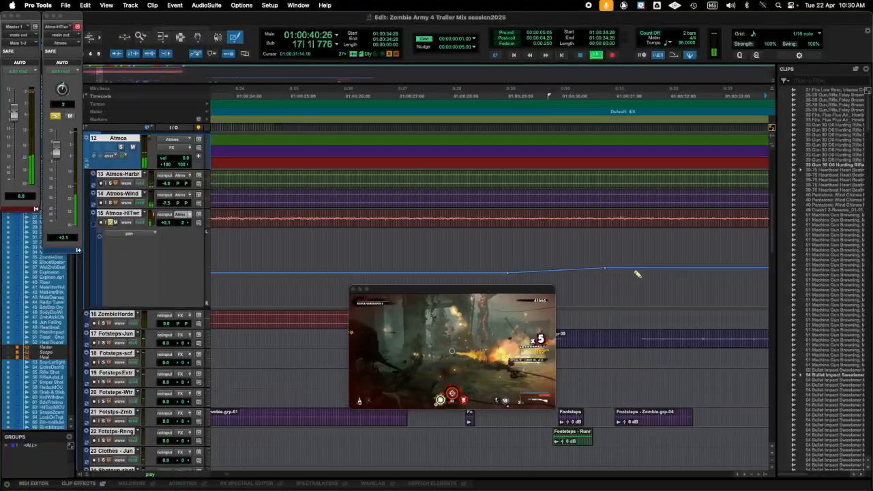
key(space)
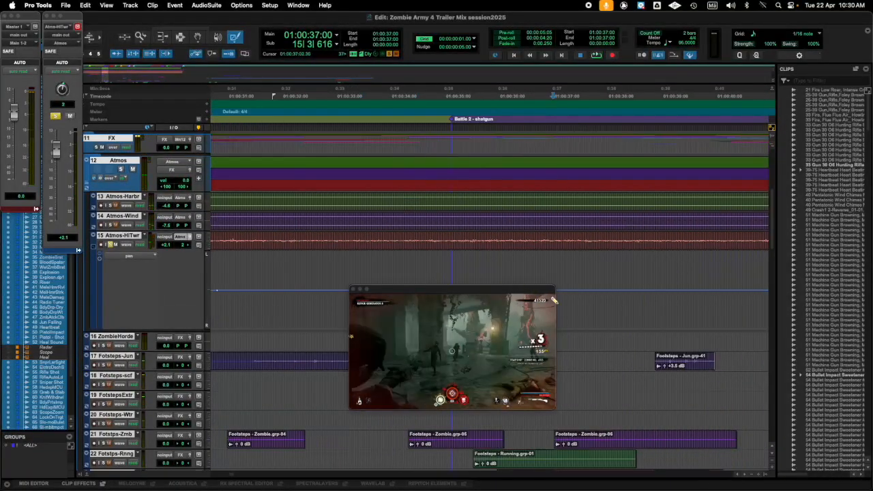
drag(532, 289, 525, 337)
click(554, 303)
click(452, 291)
Step: Replay Atmos-HlTwr from 01:00:33:22 and pencil in a near-centre pan breakpoint near 01:00:37:26
click(375, 130)
key(space)
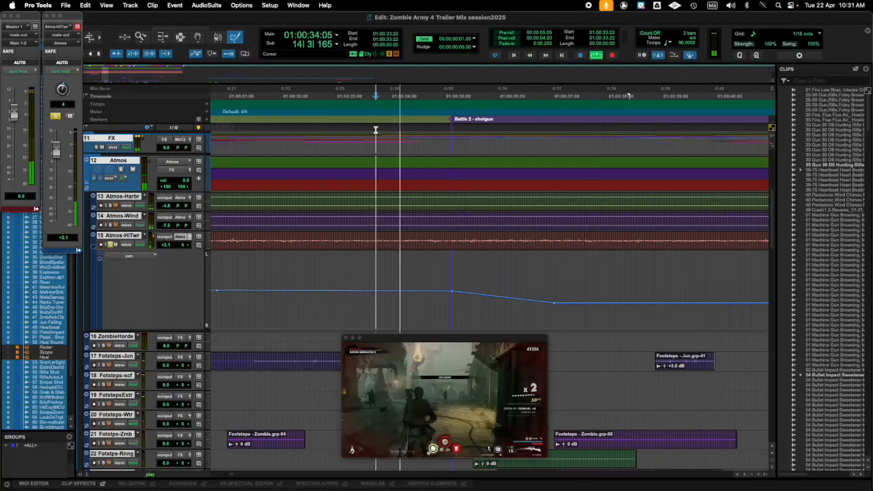
key(space)
click(599, 290)
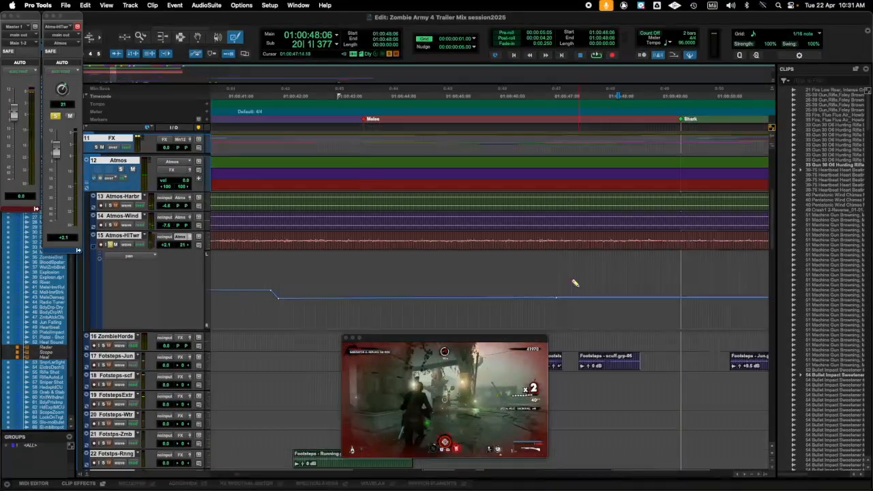
Step: Pencil in Atmos-HlTwr pan breakpoints of about -1 near 01:00:47:14 and 01:00:50:09, plus one further right near 01:00:51:19
click(578, 289)
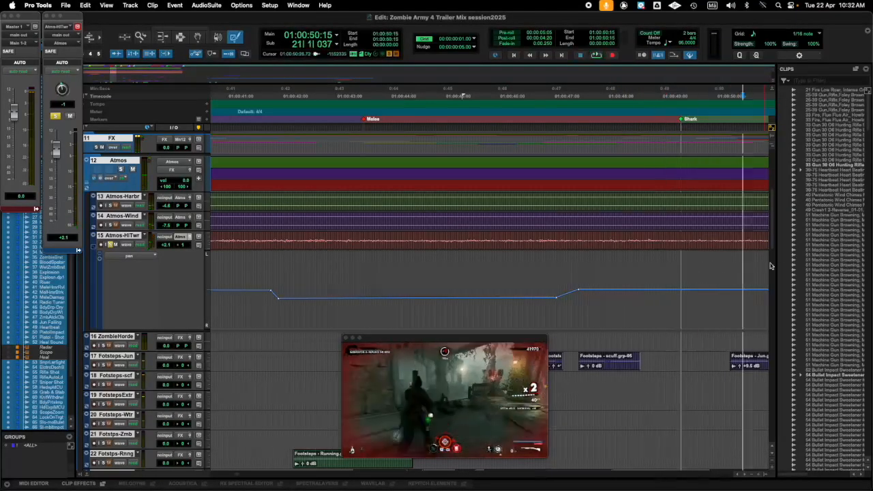
click(732, 289)
drag(731, 289, 744, 296)
click(497, 300)
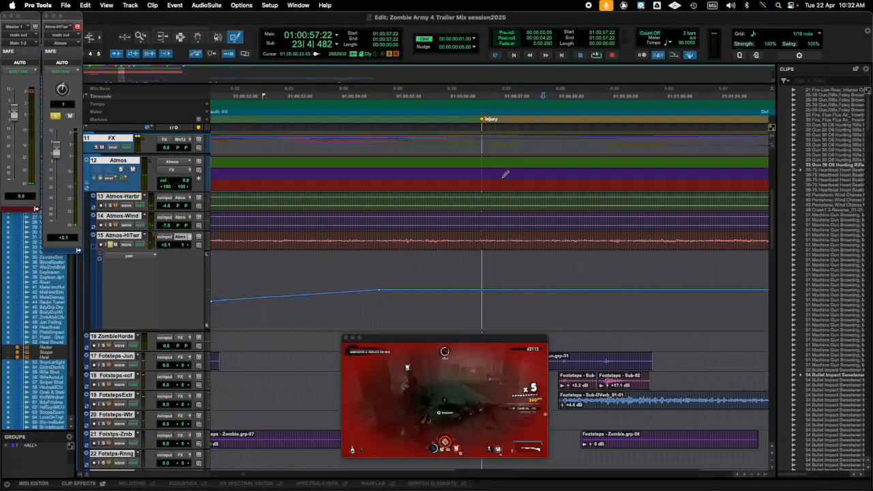
Step: Pencil in Atmos-HlTwr pan breakpoints at the Injury marker, further right near 01:00:57:22, and of about 94 near 01:00:58:24
click(540, 310)
click(480, 291)
key(space)
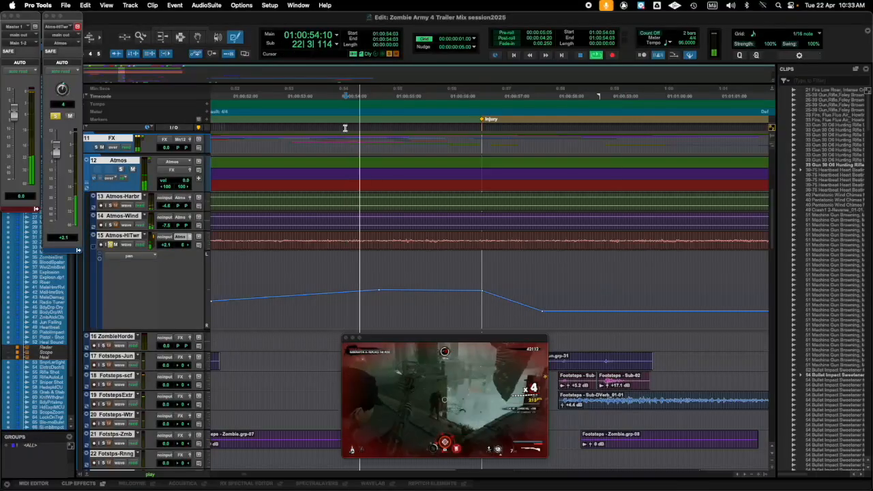
click(600, 325)
scroll(593, 319, right, 2)
key(space)
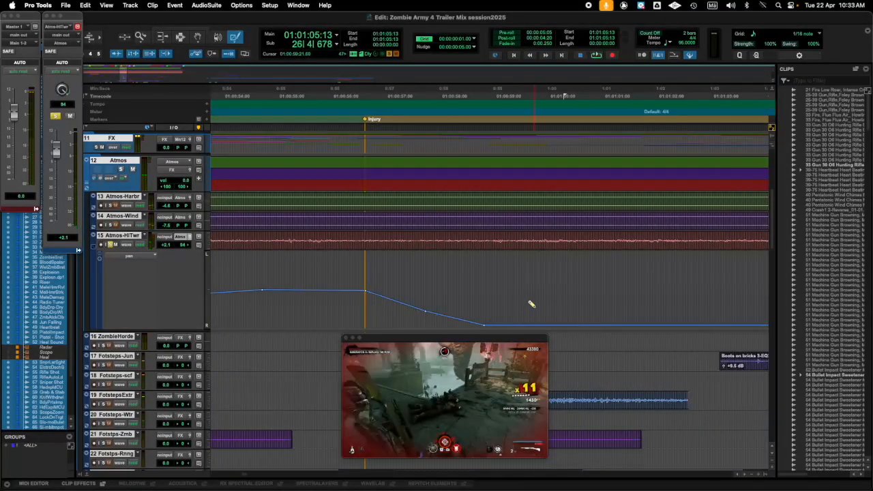
Step: Pencil in pan breakpoints almost fully right near 01:01:02 and of about 23 near 01:01:05:10, and review them in playback
scroll(532, 304, right, 3)
click(654, 296)
click(471, 327)
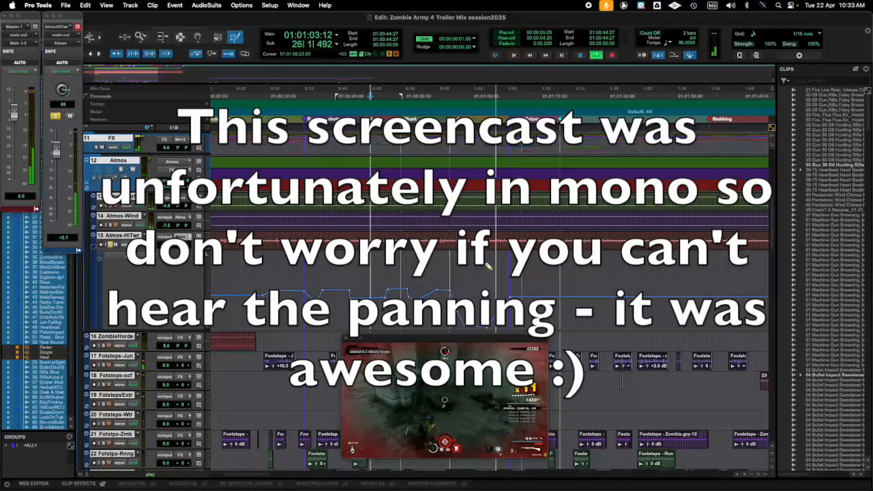
key(space)
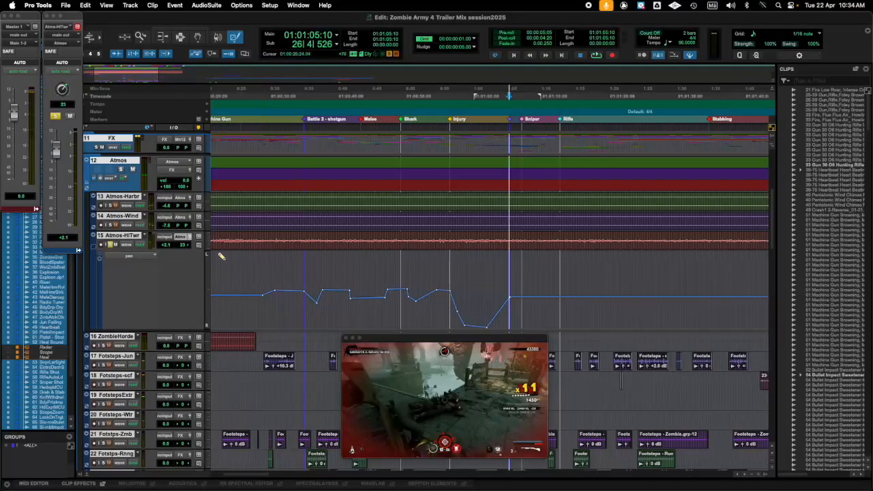
Step: Switch to the Mix window, move the video window aside, and open the EQ3 7-Band on the Atmos-HlTwr channel
key(super+equal)
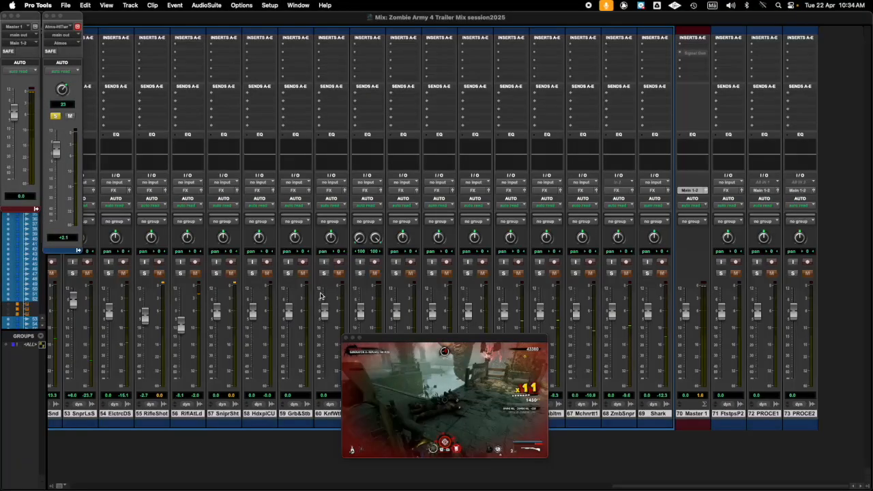
drag(419, 337, 443, 452)
scroll(373, 398, left, 20)
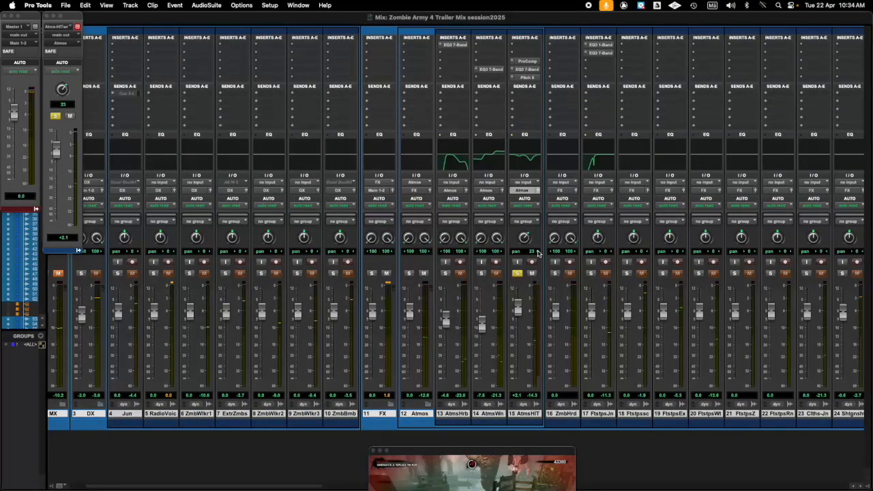
click(524, 413)
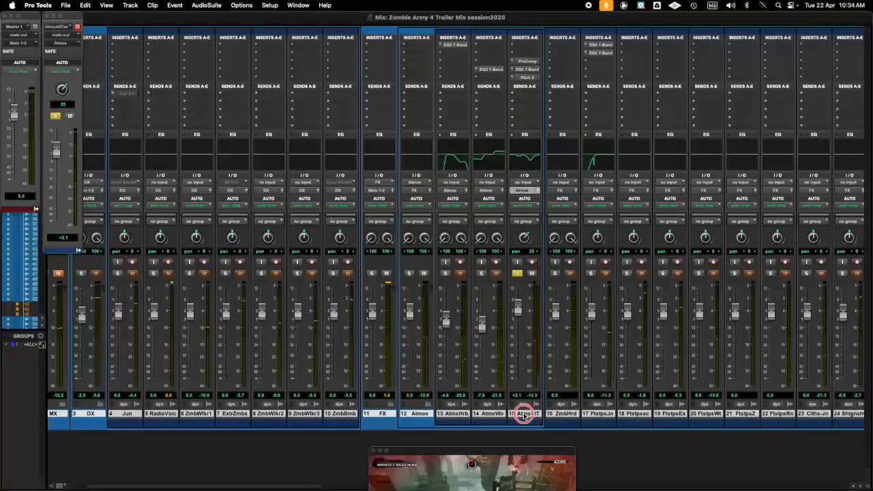
click(529, 70)
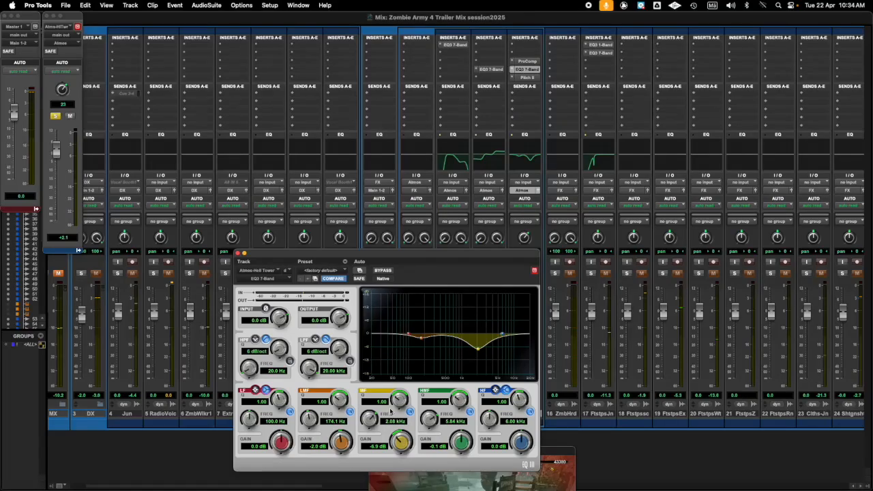
Step: Try adding Mid Band Gain to the EQ3 7-Band's automated parameters in the Plugin Automation dialog and cancel the dialog
click(360, 271)
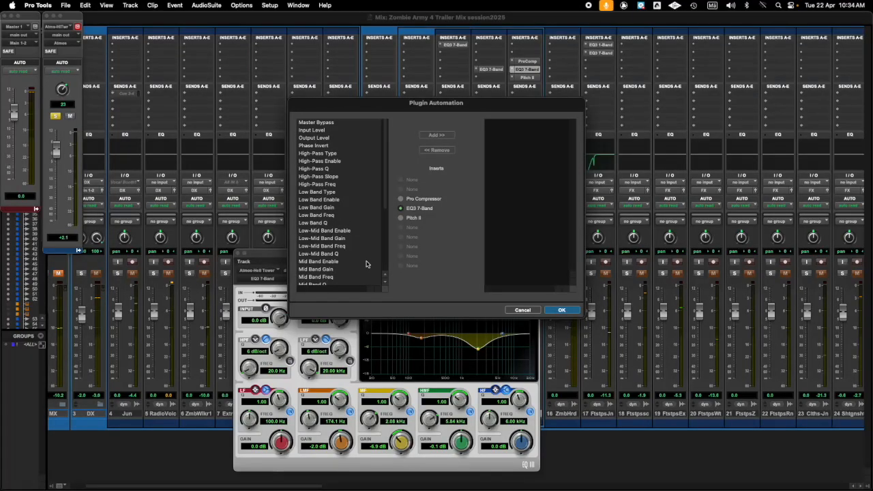
scroll(366, 264, down, 5)
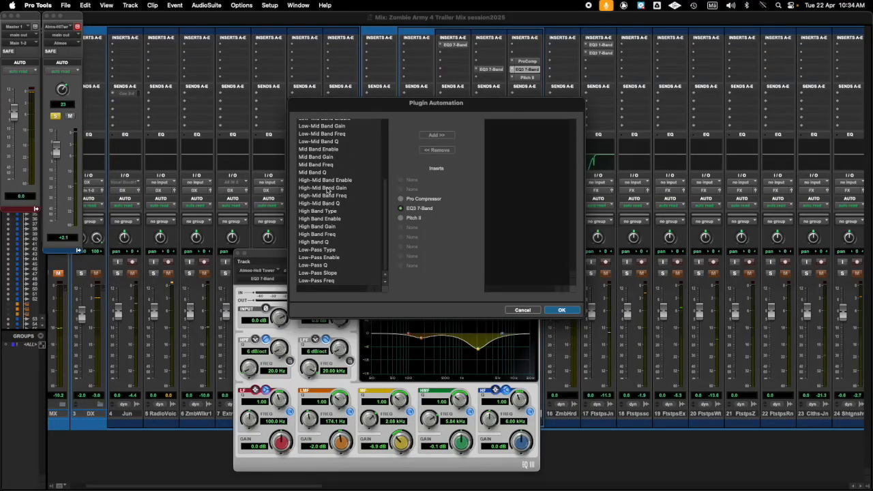
click(319, 158)
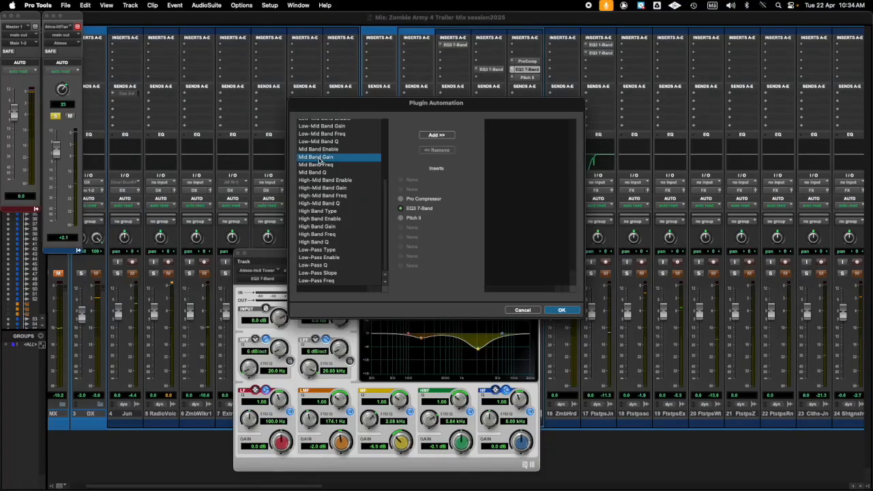
click(437, 135)
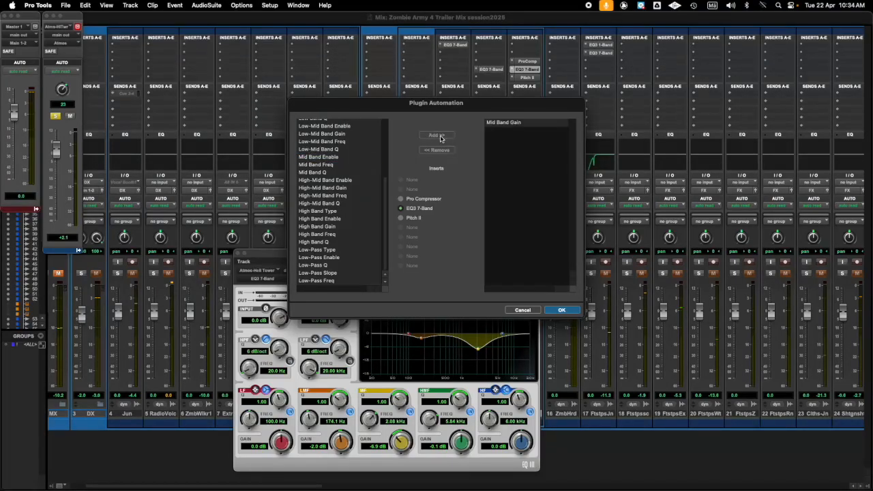
click(534, 311)
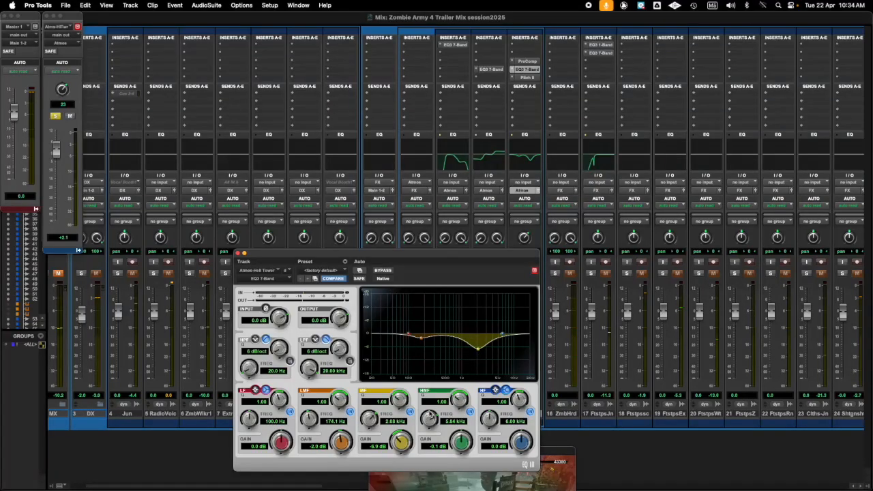
Step: Enable automation for Mid Band Gain directly from the EQ3 7-Band's control, close the plug-in, and return to the Edit window
right_click(401, 443)
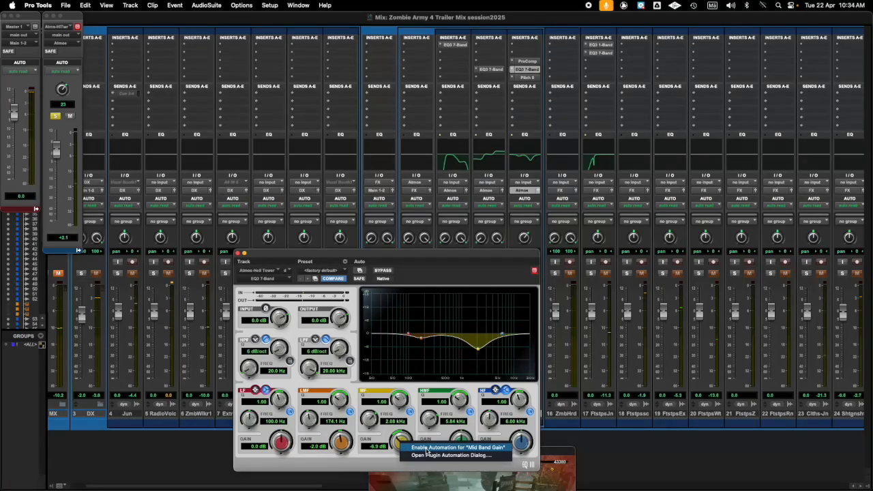
click(426, 448)
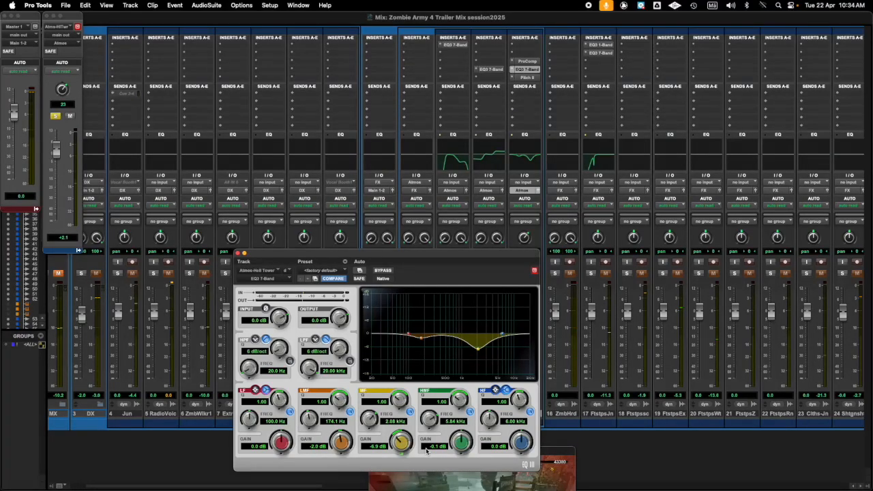
click(238, 255)
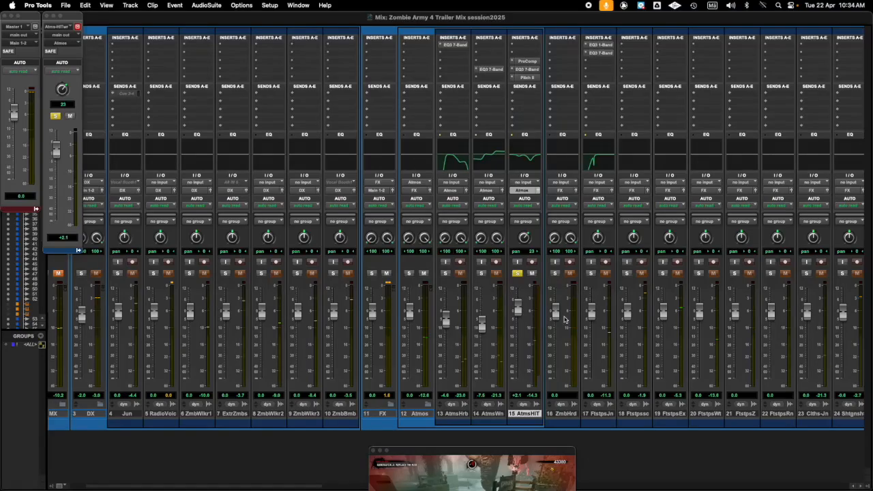
key(super+equal)
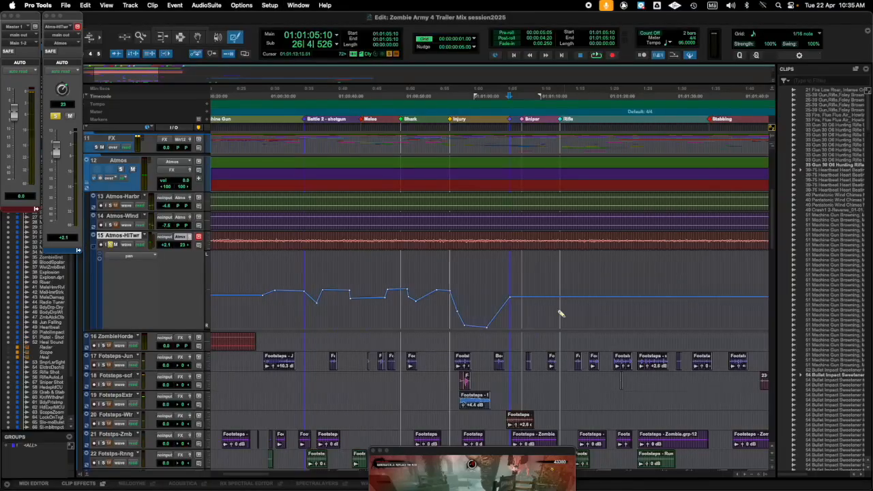
Step: Add an automation lane for the EQ3 7-Band's Mid Band Gain beneath Atmos-HlTwr's pan lane and make the lanes taller
click(99, 262)
click(125, 343)
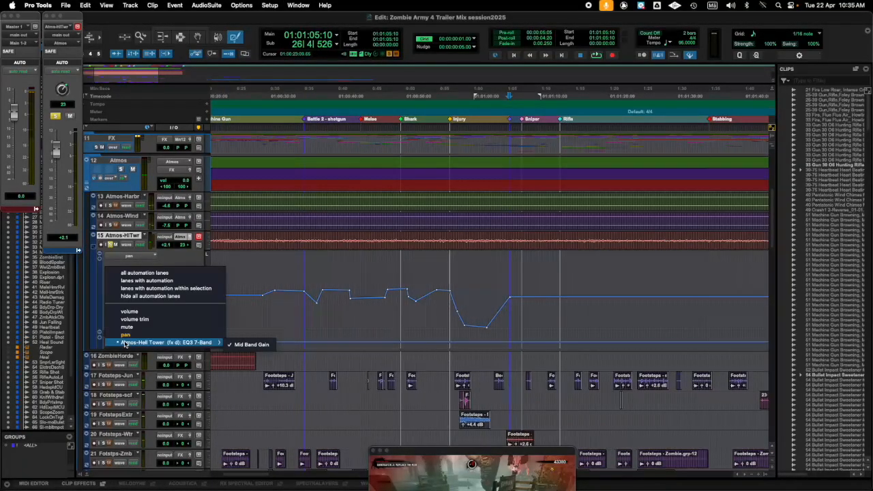
click(261, 346)
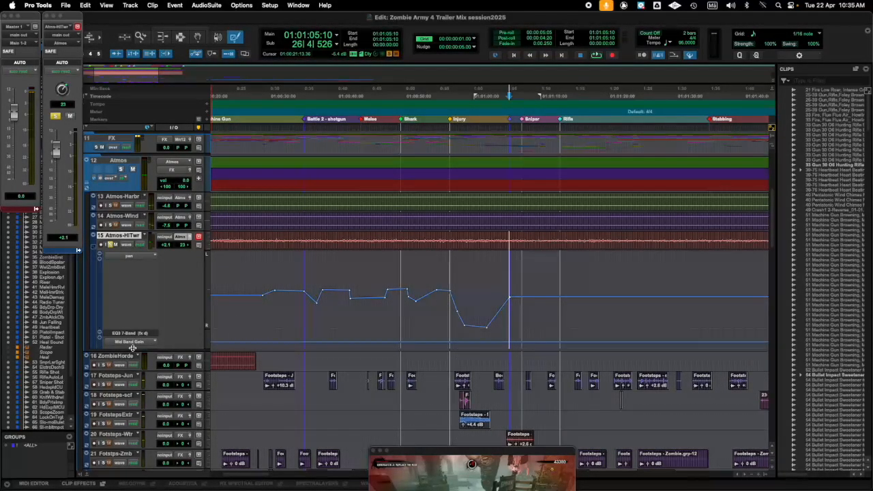
scroll(137, 382, up, 2)
drag(137, 382, 138, 394)
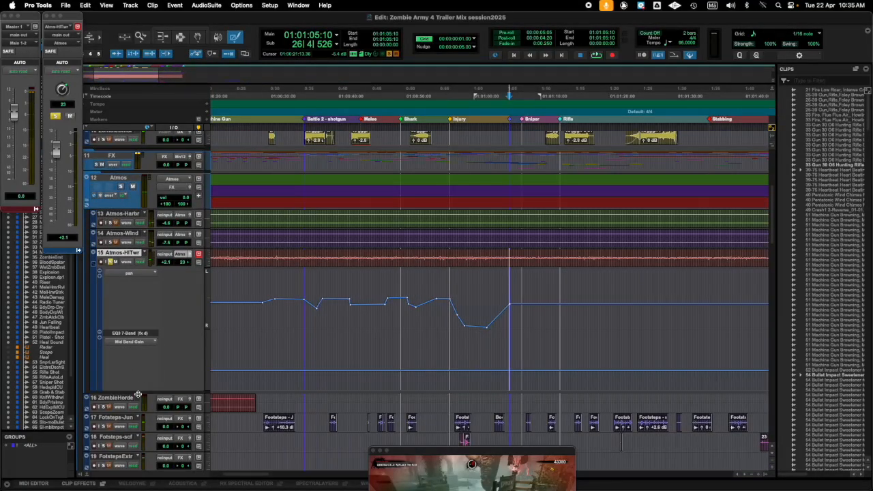
Step: Move the video window clear of the Injury section and play the picture from the Injury marker to 01:00:58:11
drag(482, 452, 460, 42)
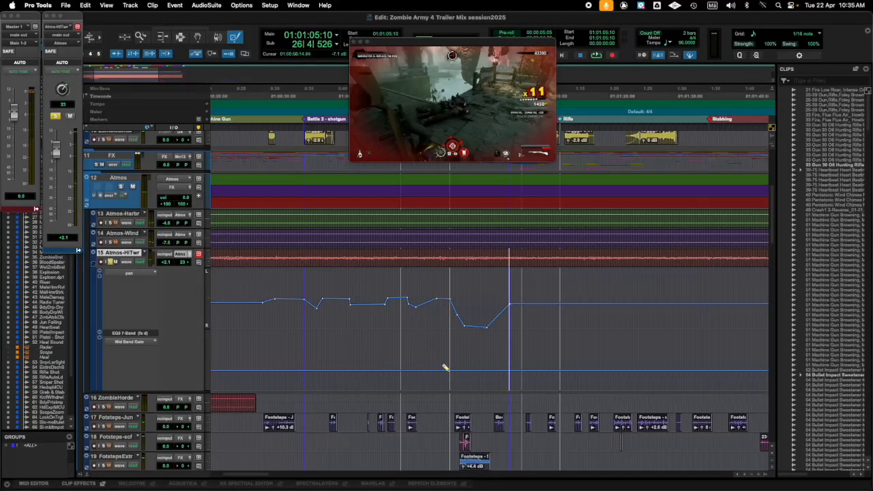
drag(462, 42, 246, 42)
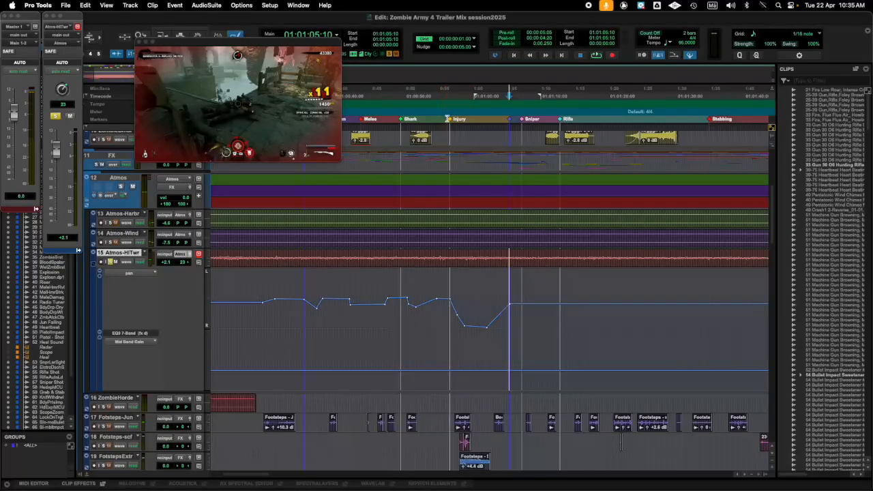
click(450, 120)
key(space)
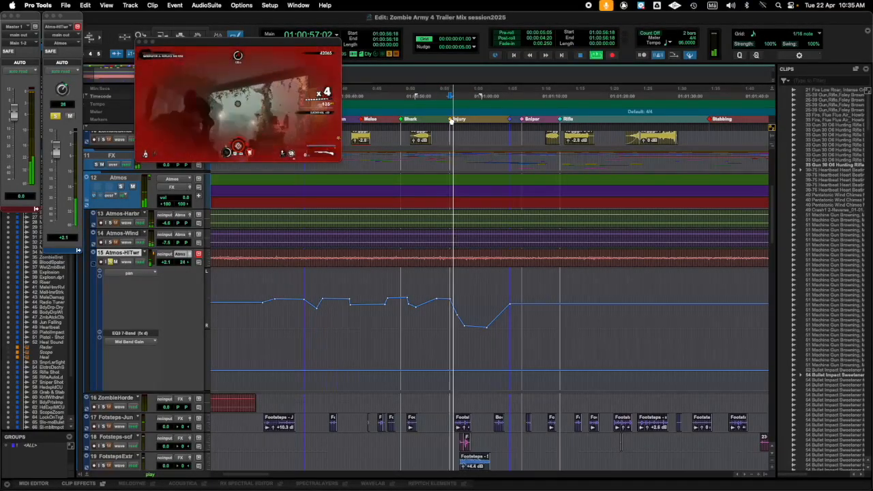
key(space)
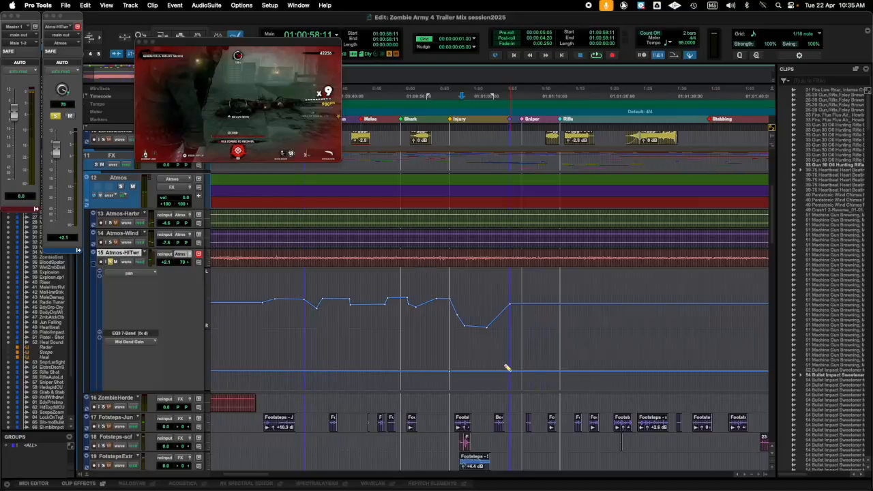
Step: Pencil a raised Mid Band Gain plateau starting just after the Injury marker and review it in playback from 01:00:52:24
click(500, 351)
mouse_move(500, 350)
mouse_down()
mouse_move(498, 338)
mouse_move(470, 343)
mouse_up()
drag(472, 343, 487, 343)
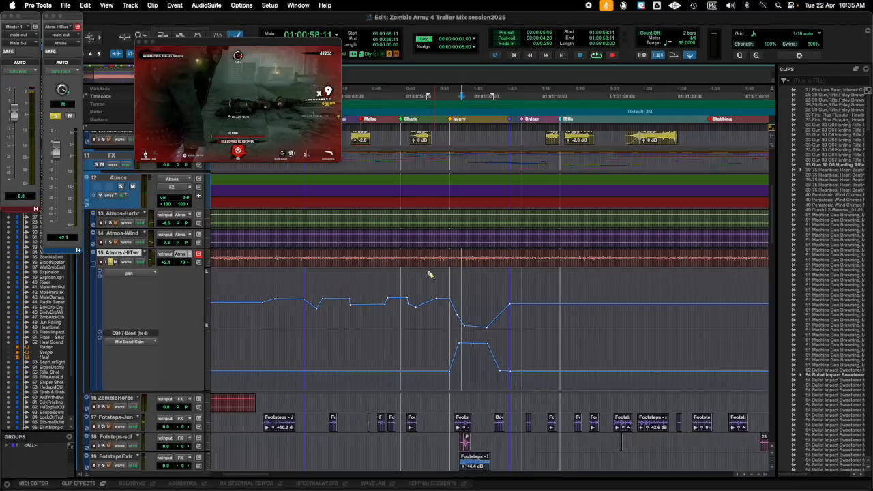
click(424, 130)
key(space)
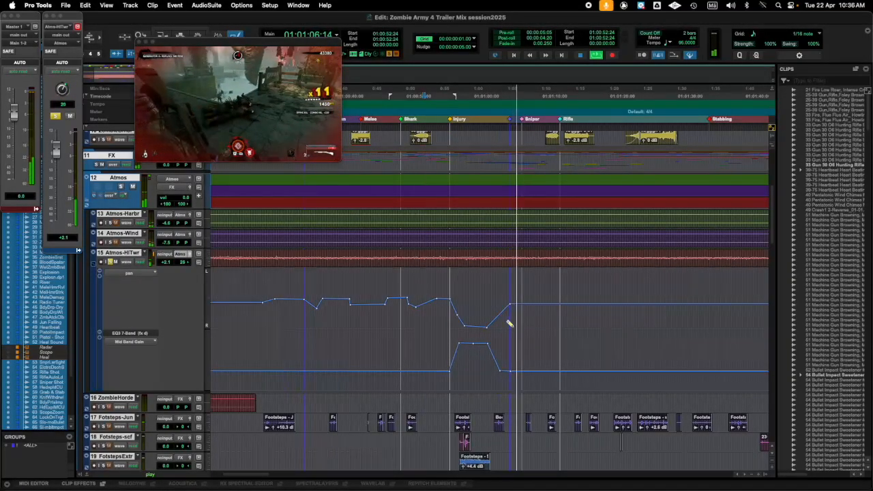
key(space)
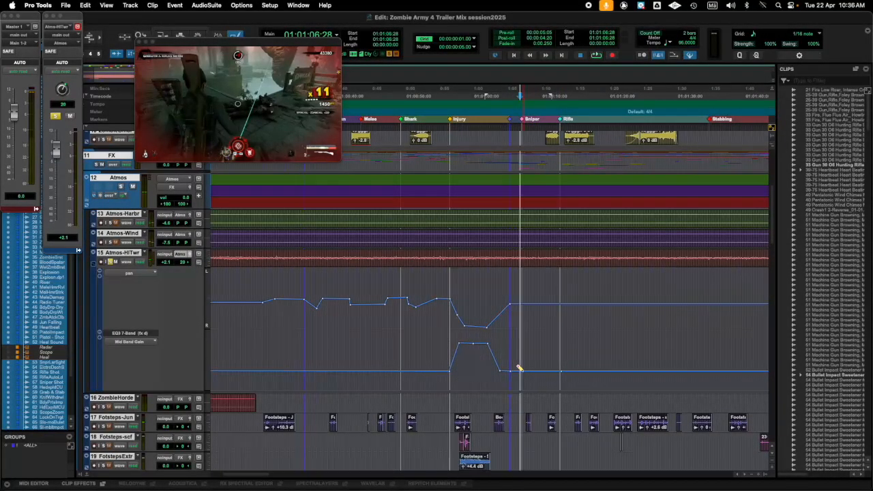
Step: Extend the Mid Band Gain plateau to about 01:01:05 with its fall ending at the Sniper marker, and play from 01:00:55:09 with the EQ3 7-Band open
drag(508, 343, 487, 343)
click(434, 127)
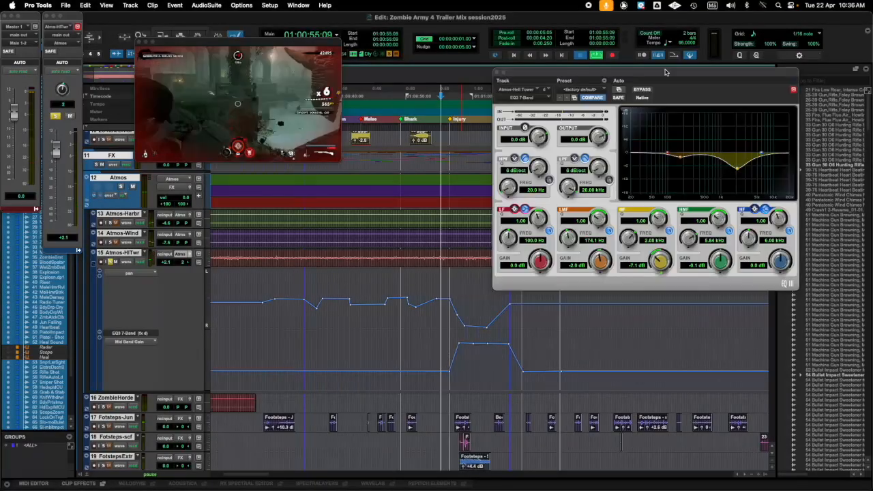
key(space)
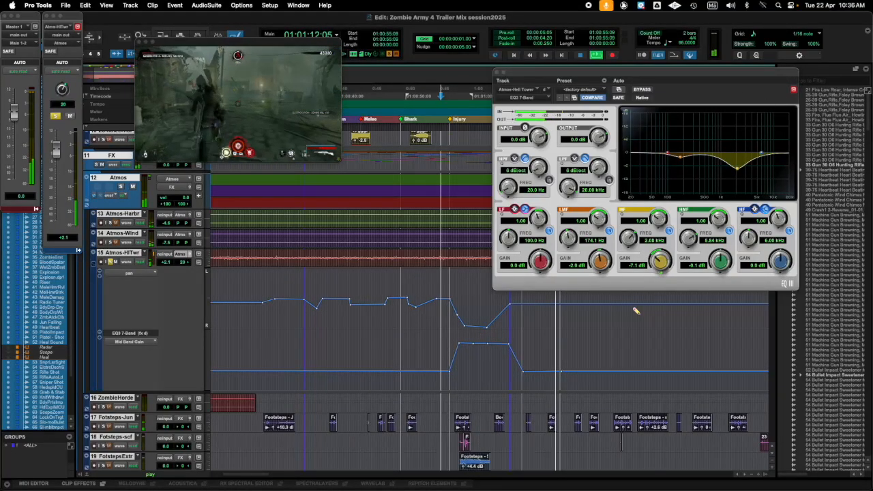
Step: Unsolo Atmos-HlTwr, play the full mix from just before the Injury marker to 01:01:11:00, and close the EQ3 7-Band
scroll(508, 404, up, 6)
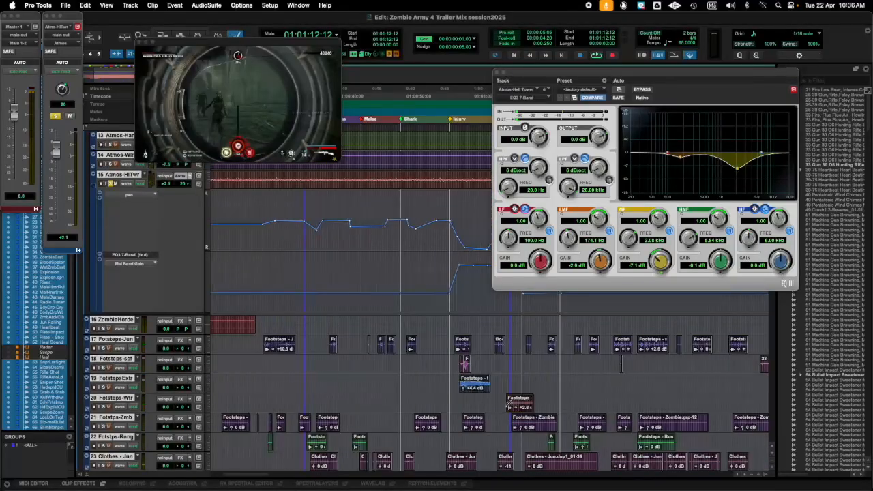
scroll(130, 286, up, 3)
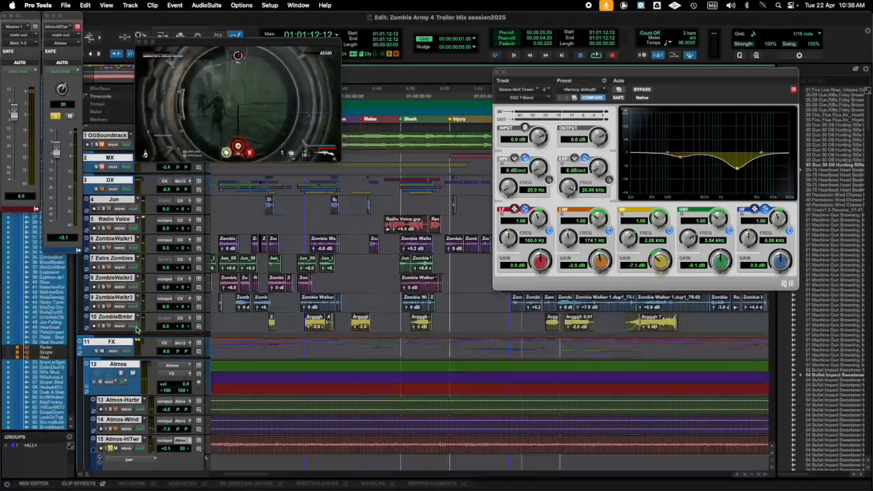
scroll(123, 245, down, 20)
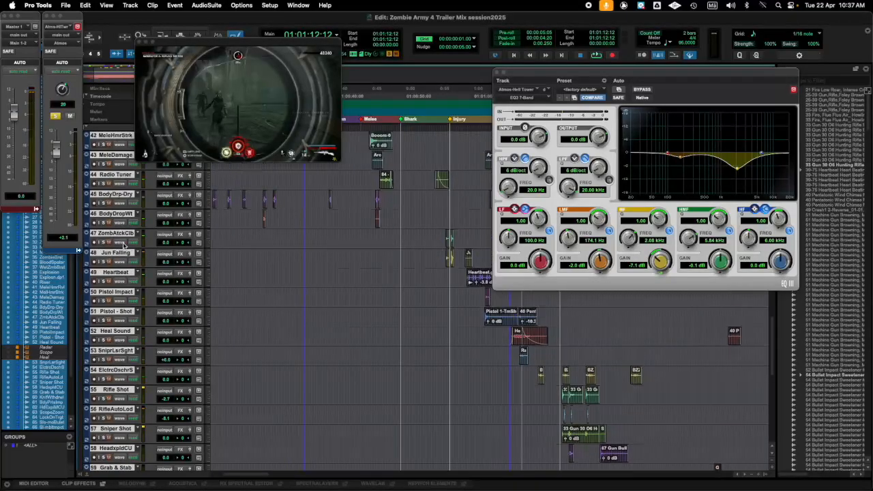
scroll(120, 218, up, 15)
key(space)
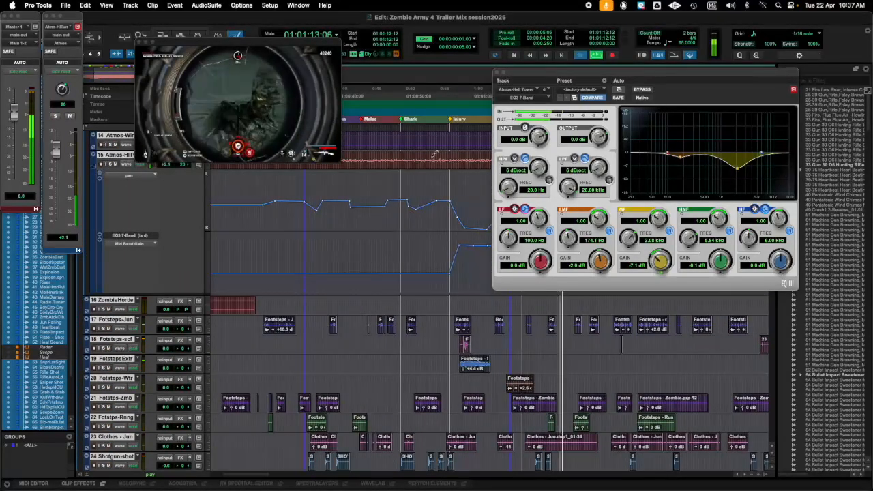
click(444, 121)
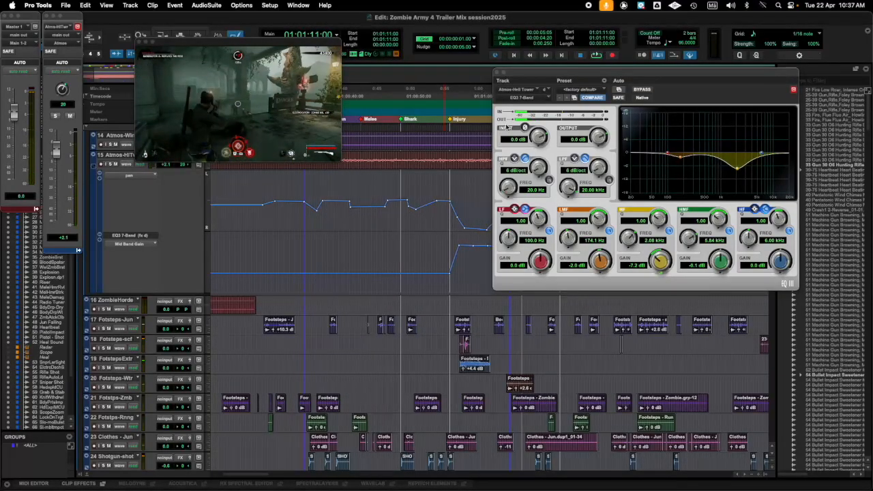
click(497, 72)
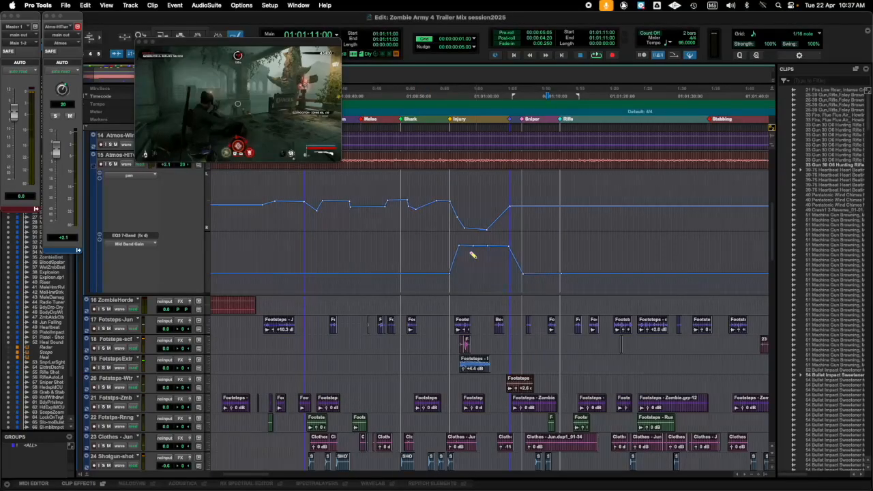